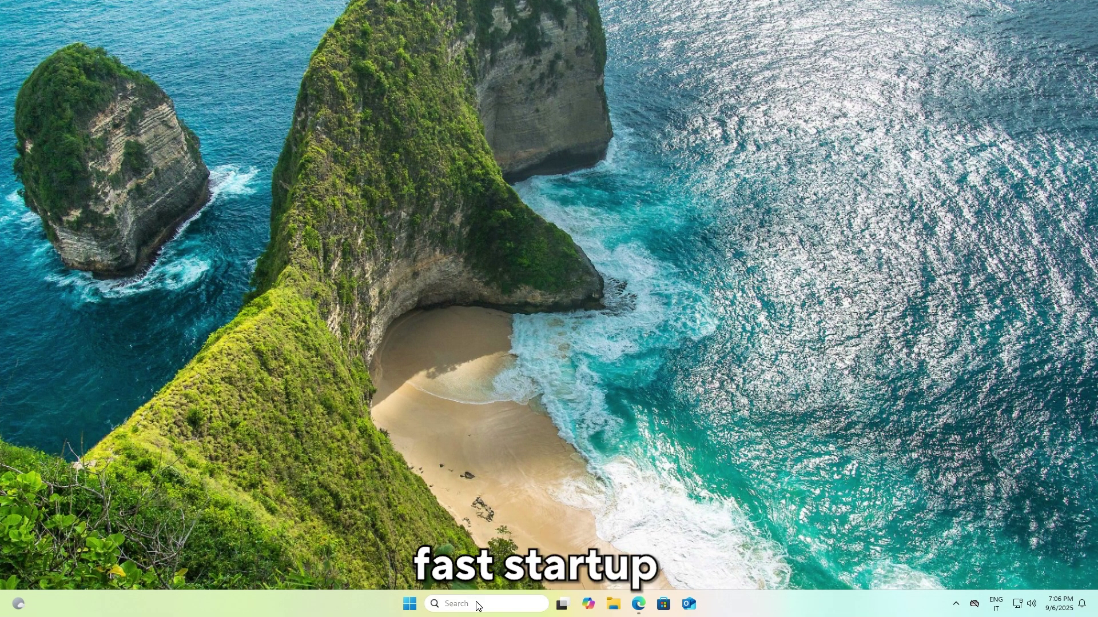
Via Control Panel > System and Security > Power Options, unlock the power button shutdown settings and save them
click(503, 599)
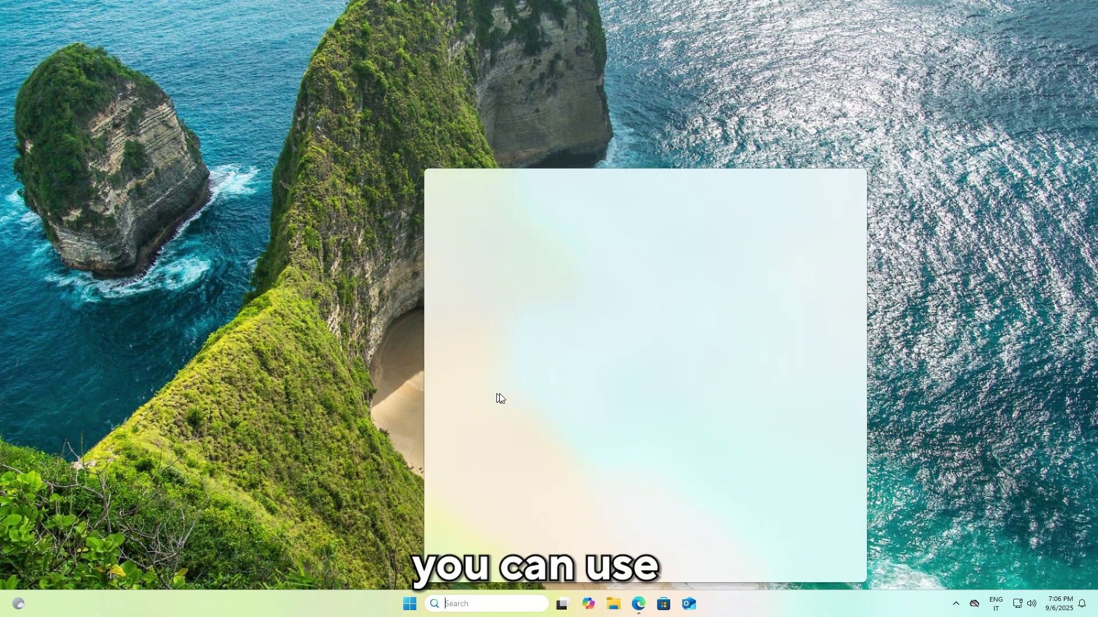
text(cont)
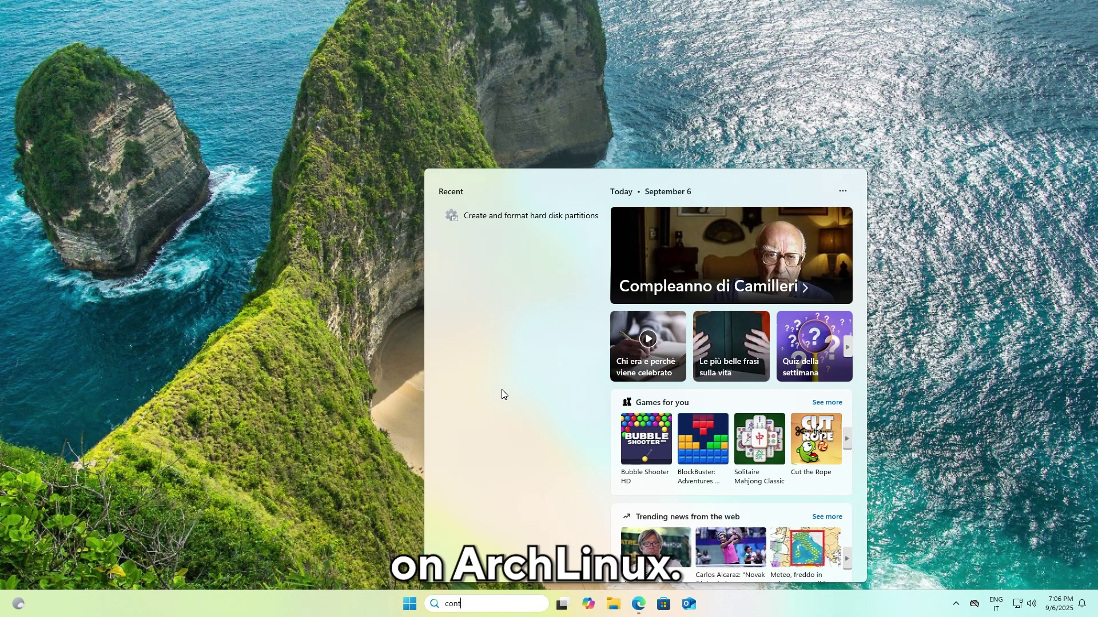
text(rol)
key(Return)
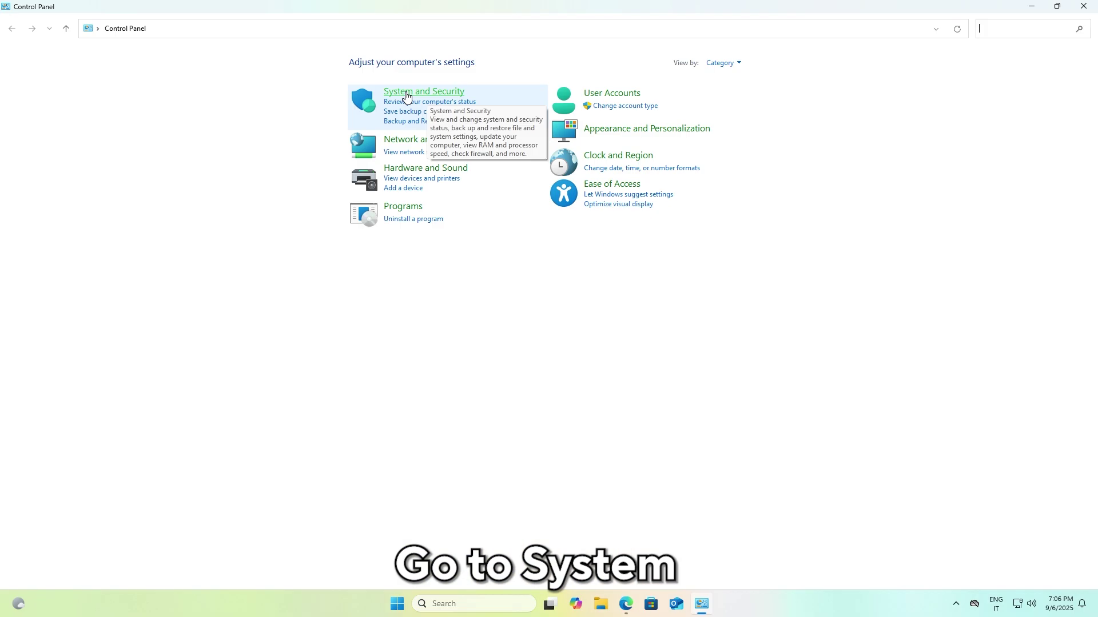
click(439, 97)
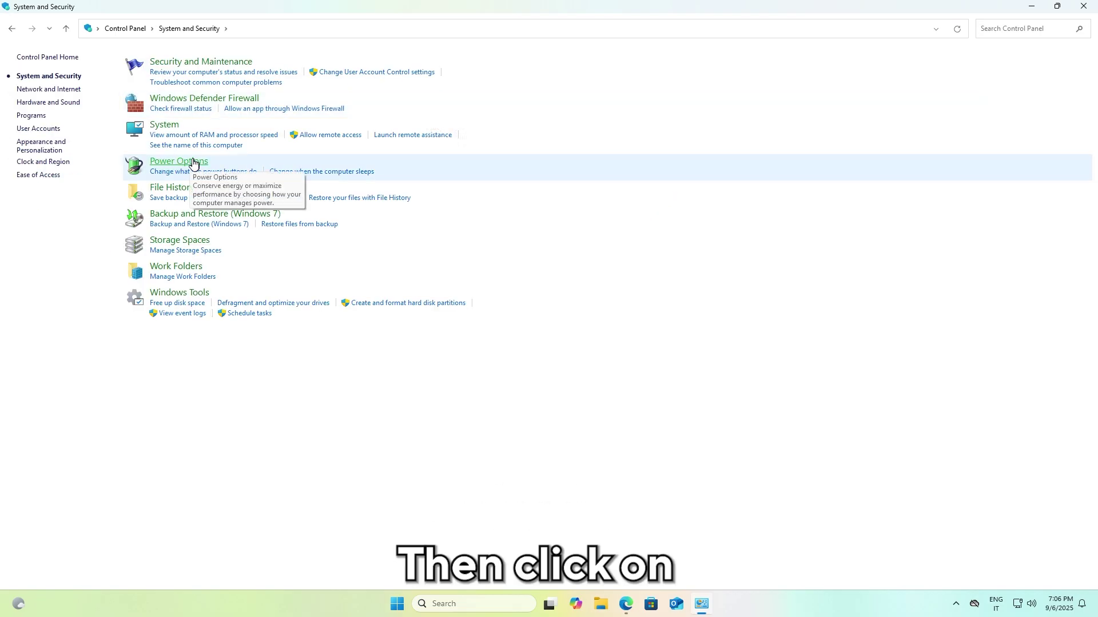
click(172, 164)
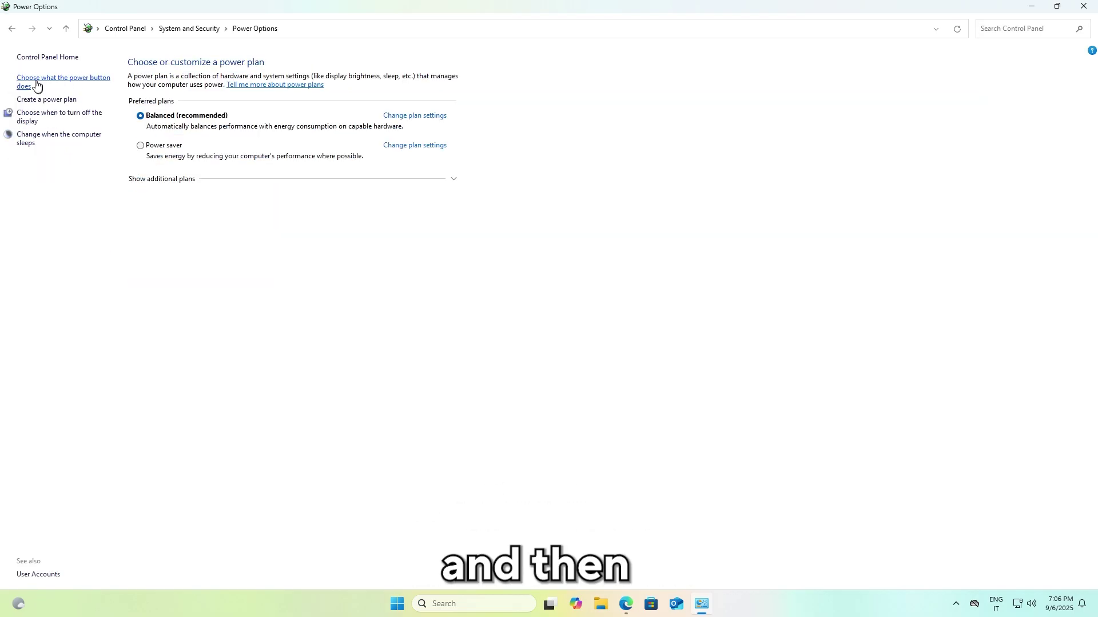
click(79, 85)
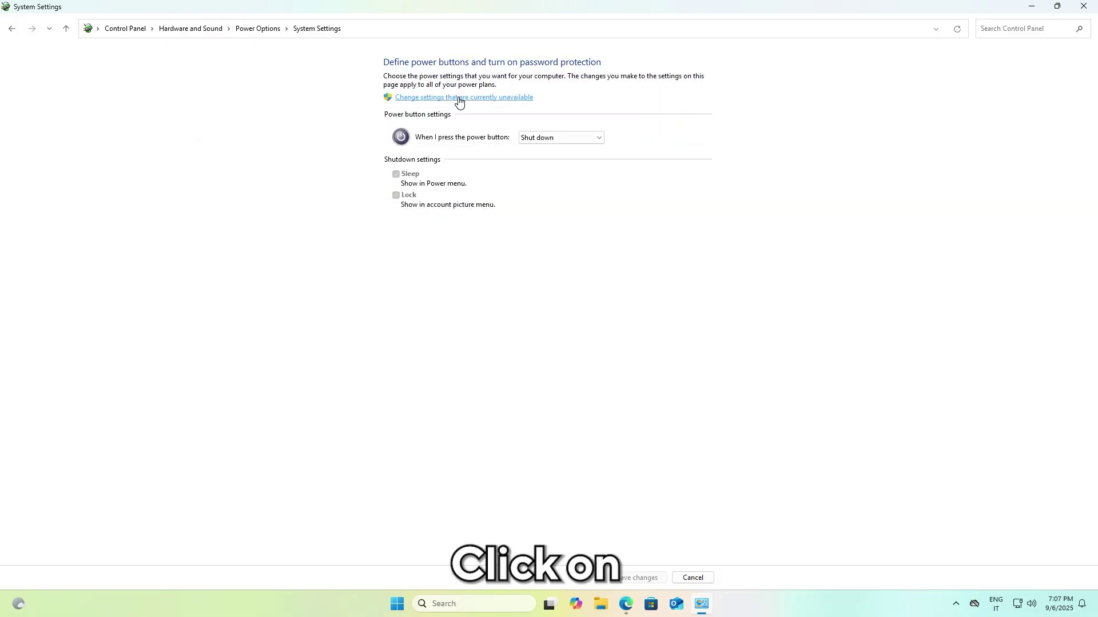
click(460, 98)
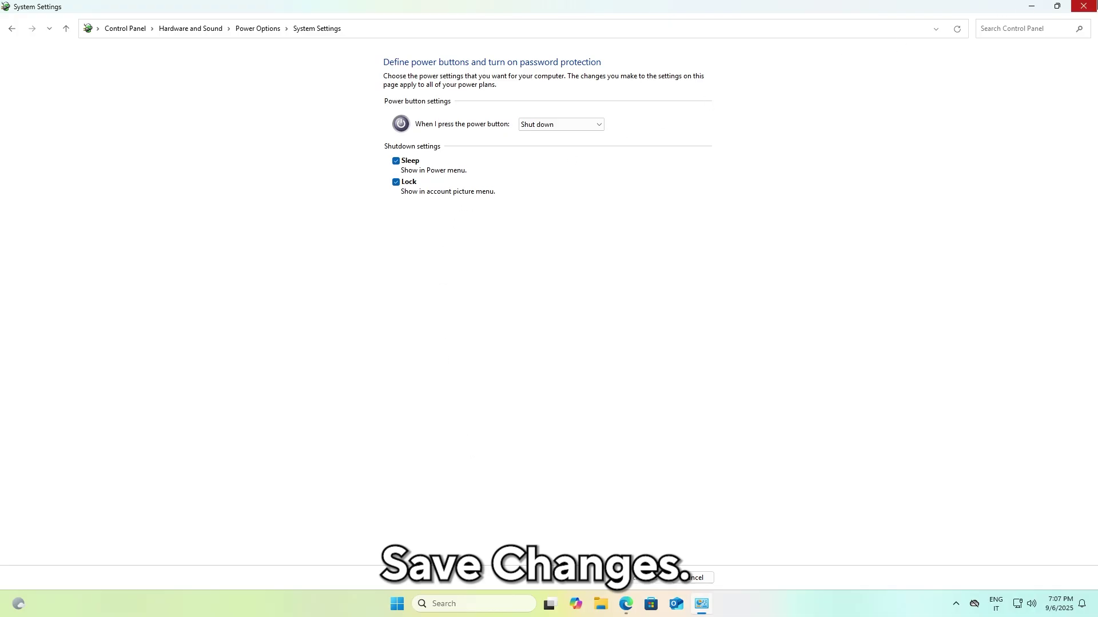
click(1095, 5)
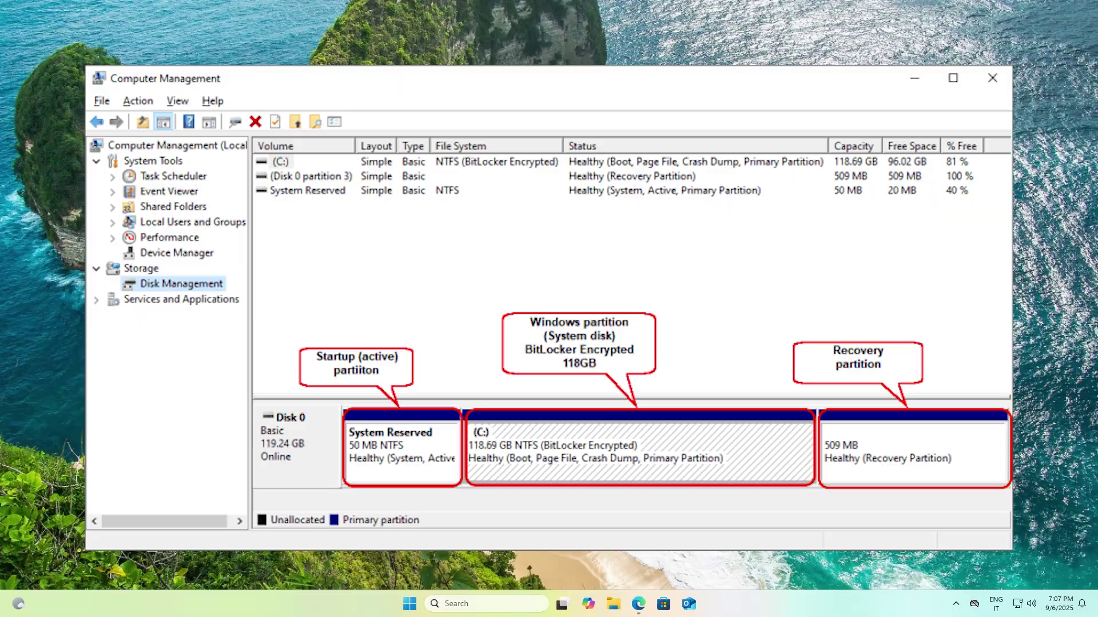
key(super+i)
click(65, 352)
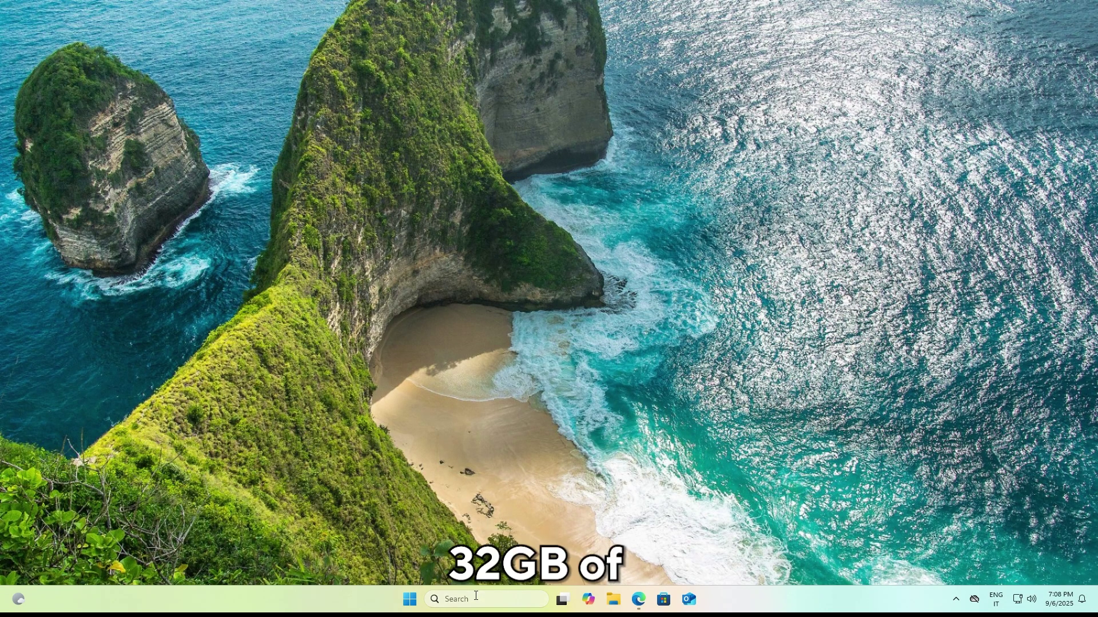
Open Disk Management from search and shrink the C: volume by 32000 MB
click(476, 597)
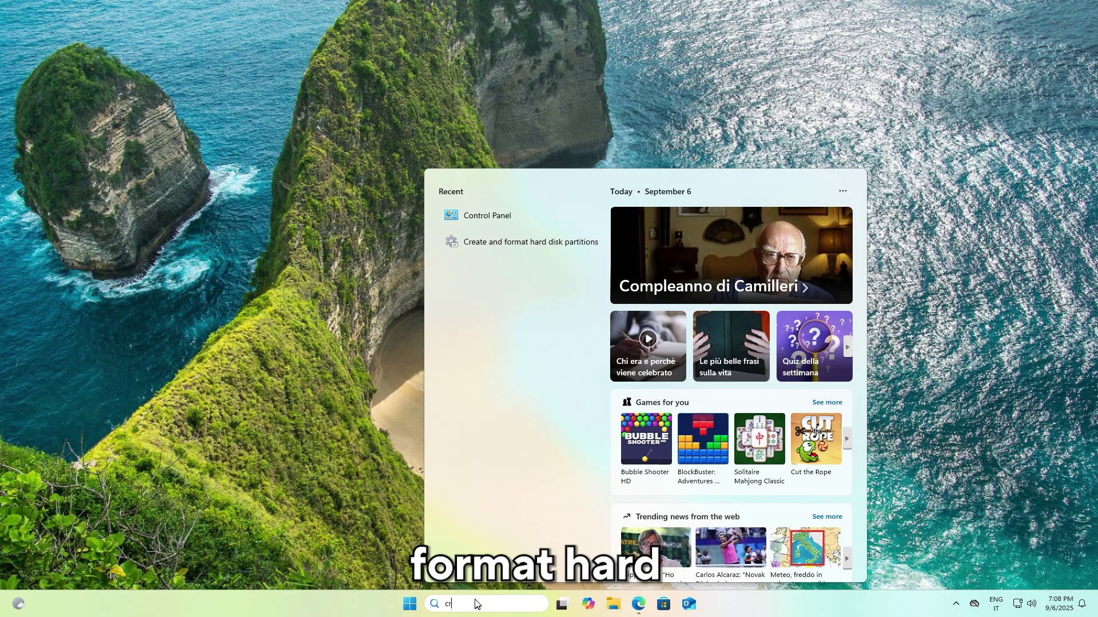
text(create)
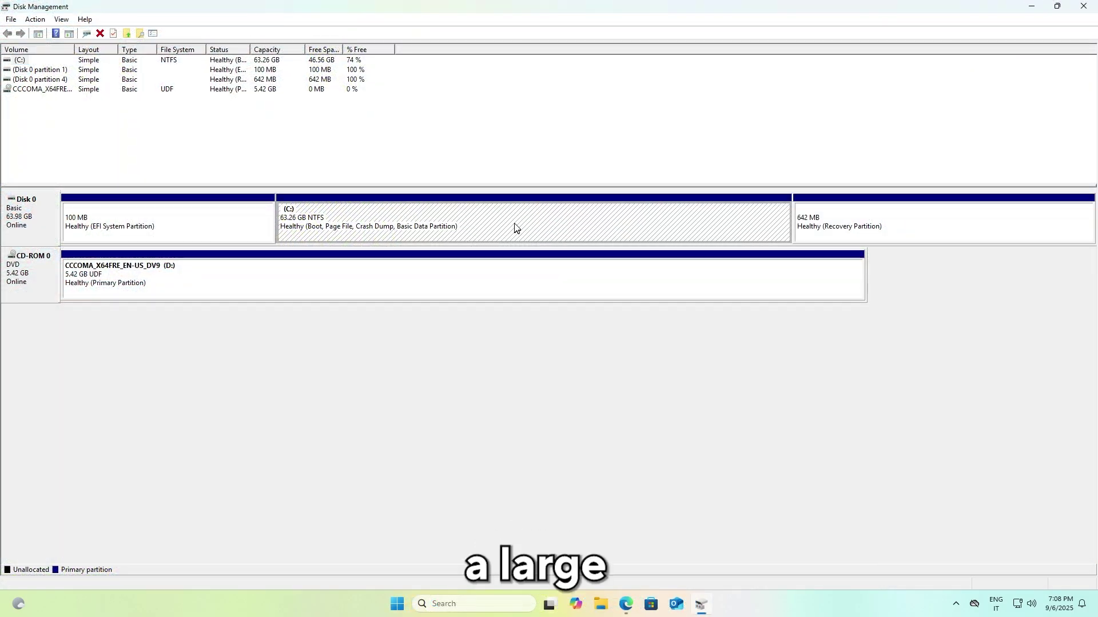
right_click(514, 226)
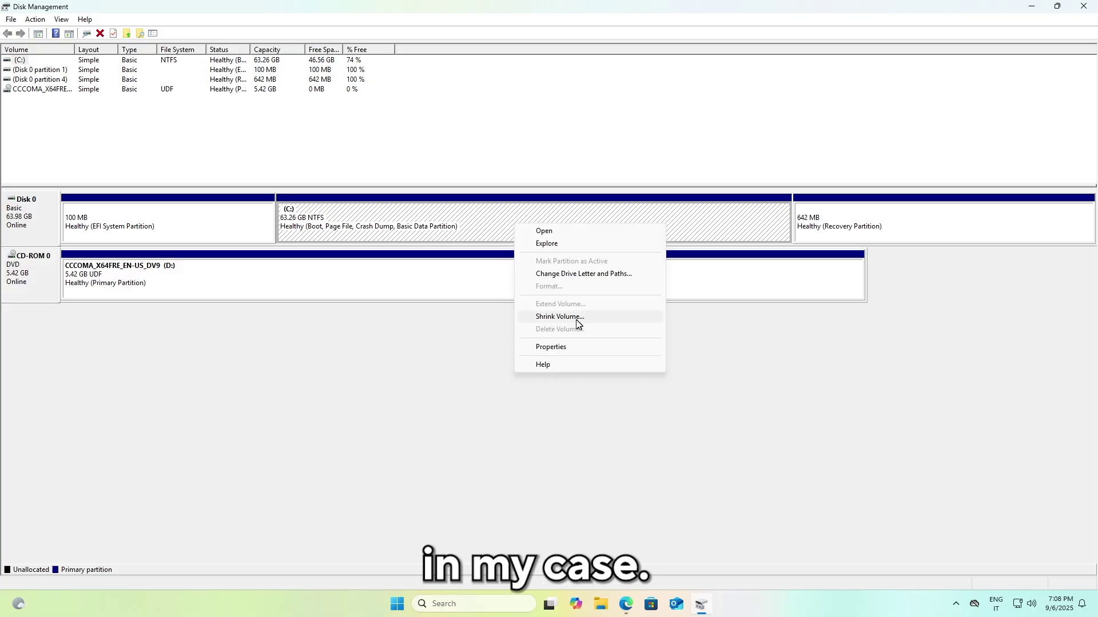
click(554, 318)
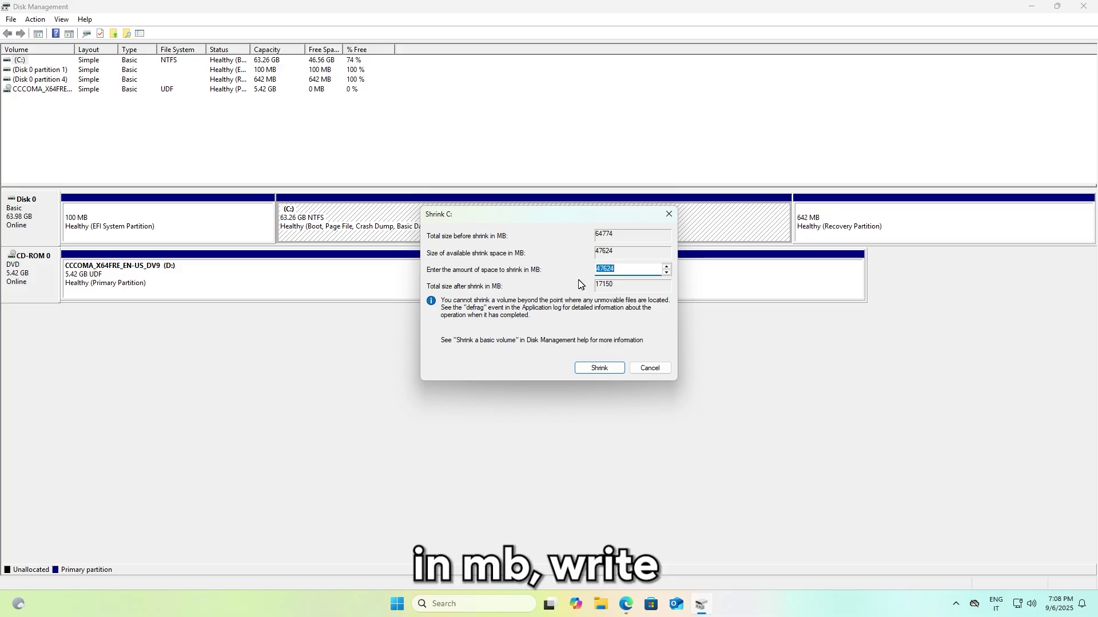
text(32000)
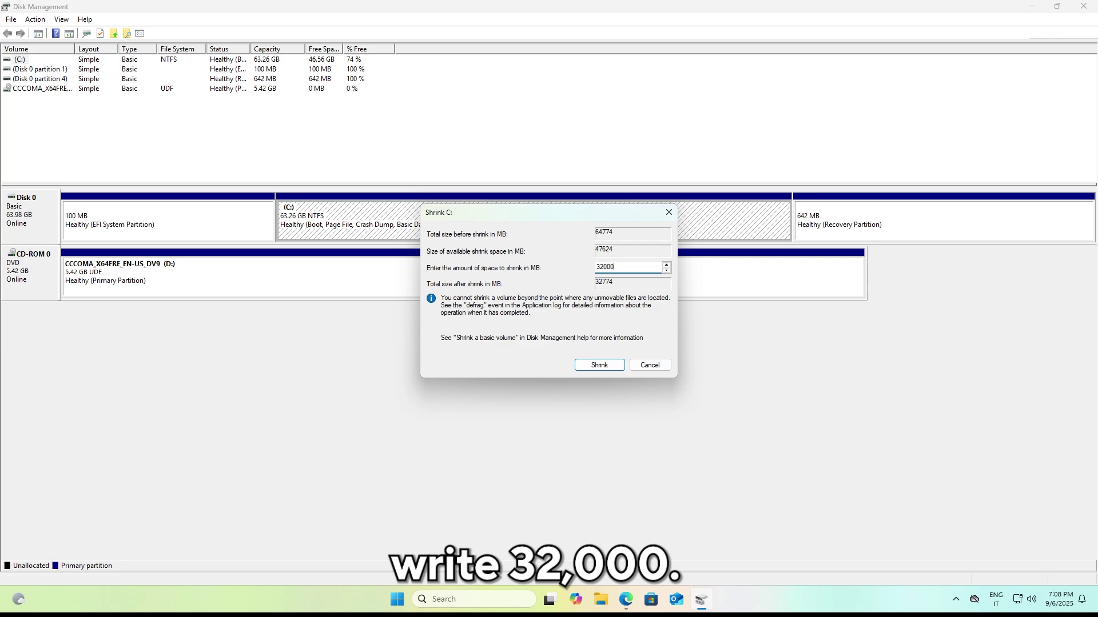
click(599, 365)
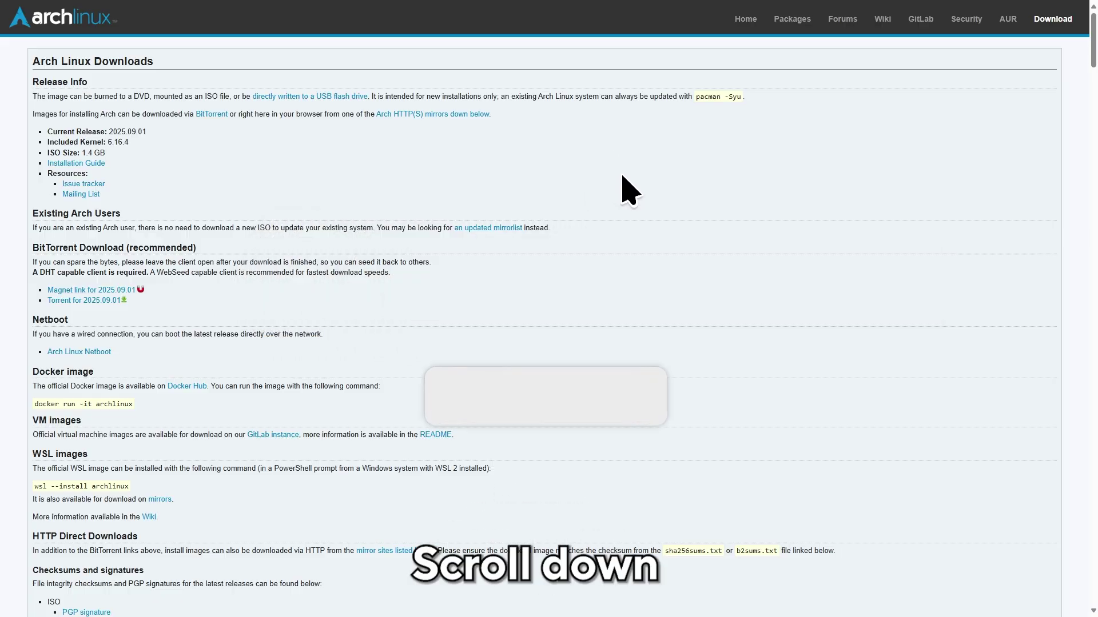
Scroll the Arch Linux download page to a mirror for the ISO, then download portable Rufus rufus-4.9p.exe
scroll(629, 200, down, 3)
scroll(282, 290, down, 10)
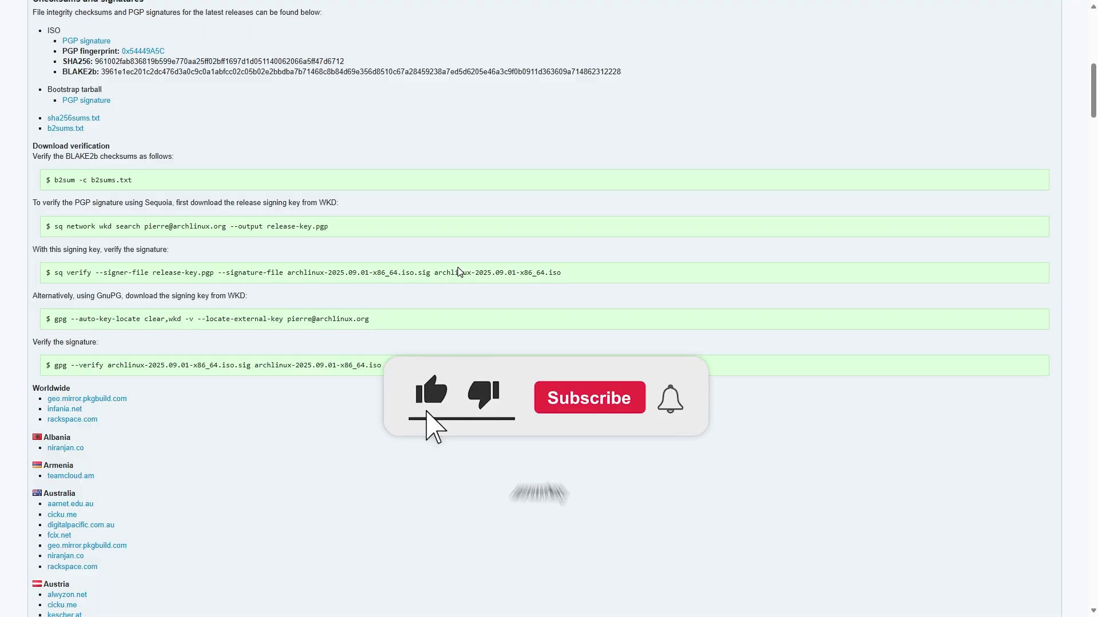
scroll(203, 303, down, 7)
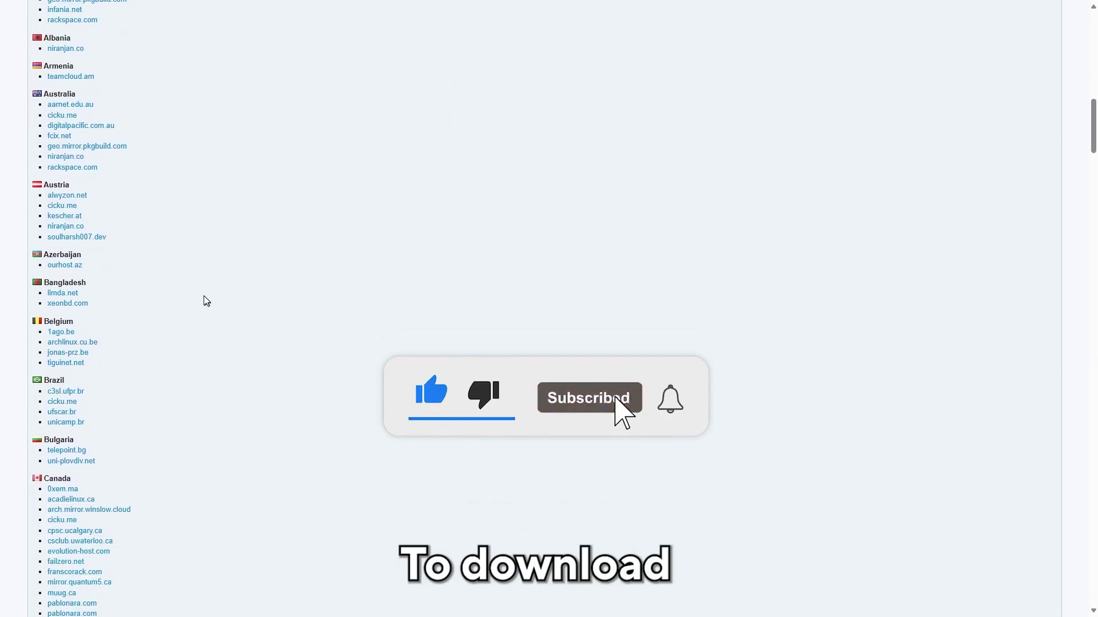
scroll(201, 286, down, 15)
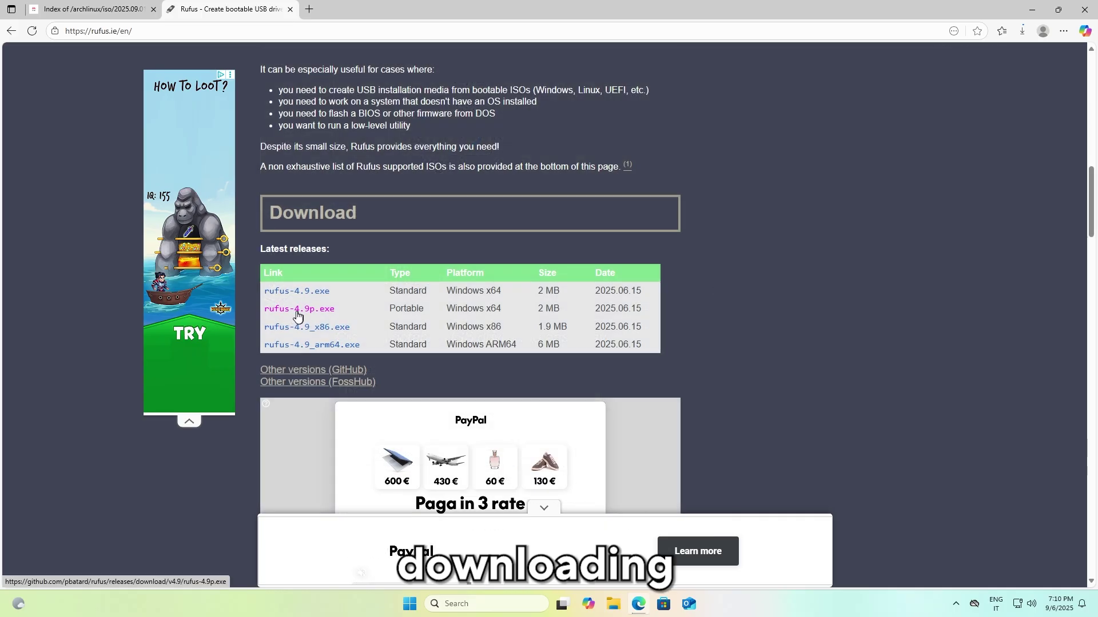
click(296, 313)
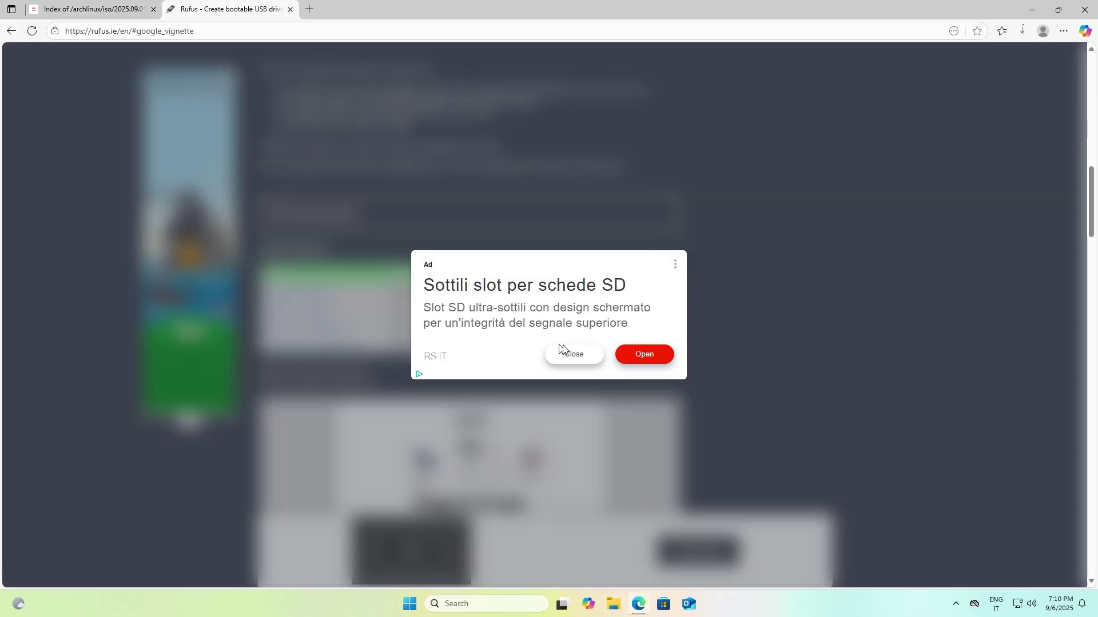
click(570, 353)
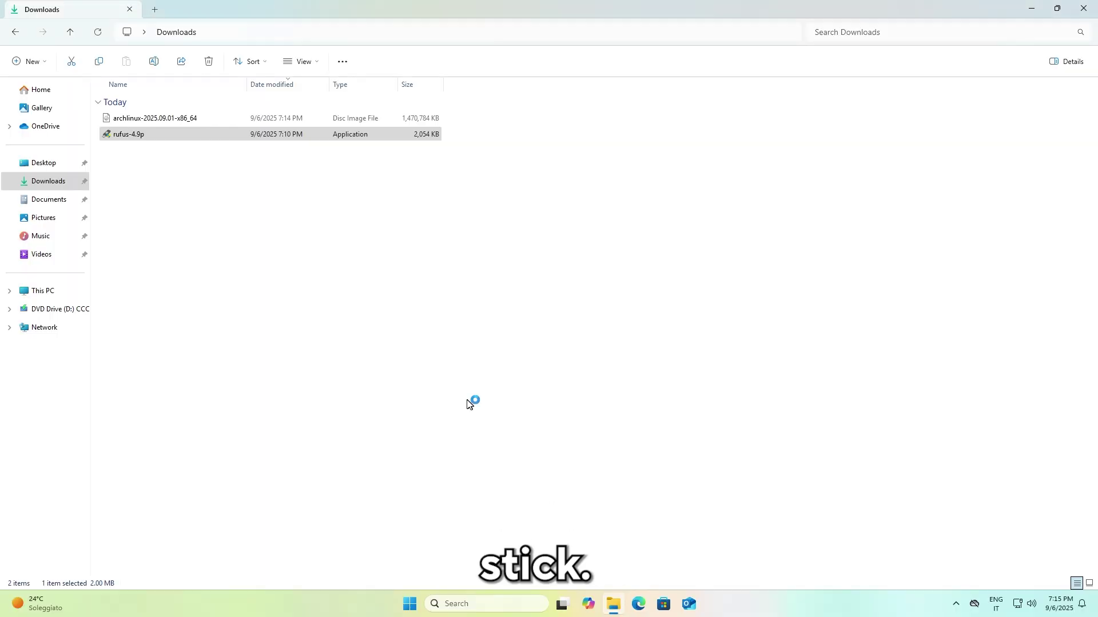
Decline Rufus update checks and select archlinux-2025.09.01-x86_64.iso as the boot image
click(657, 316)
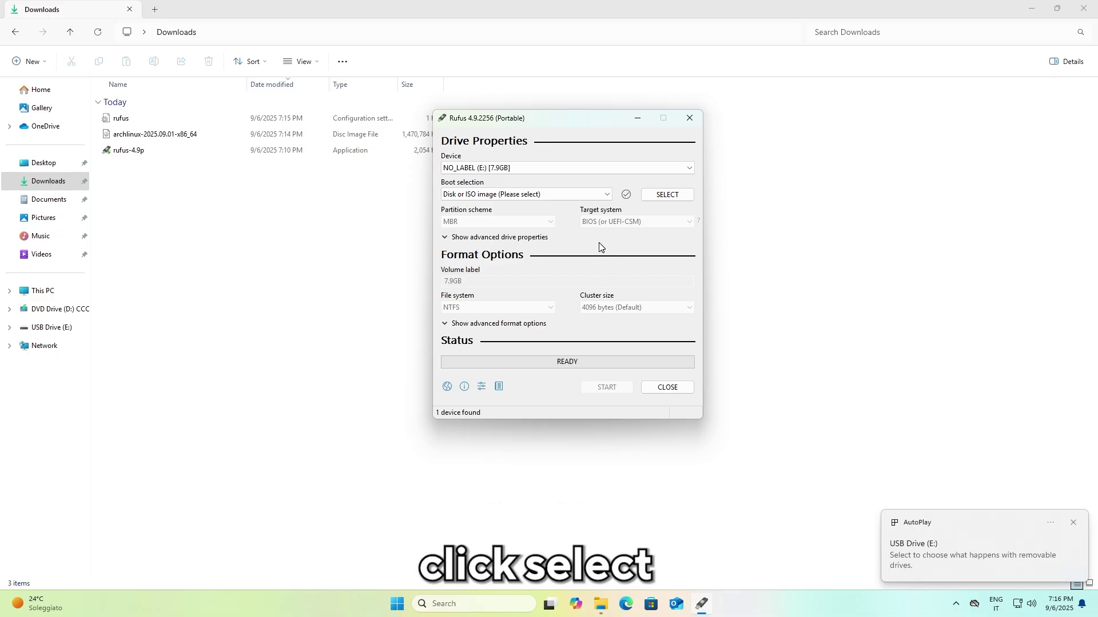
click(676, 197)
click(677, 197)
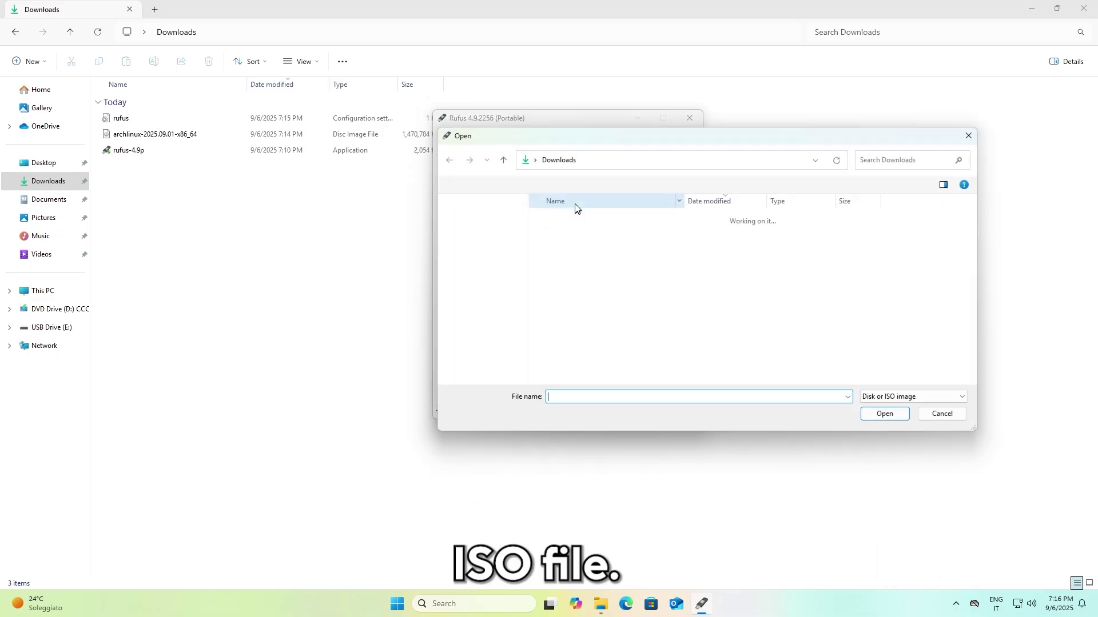
click(637, 235)
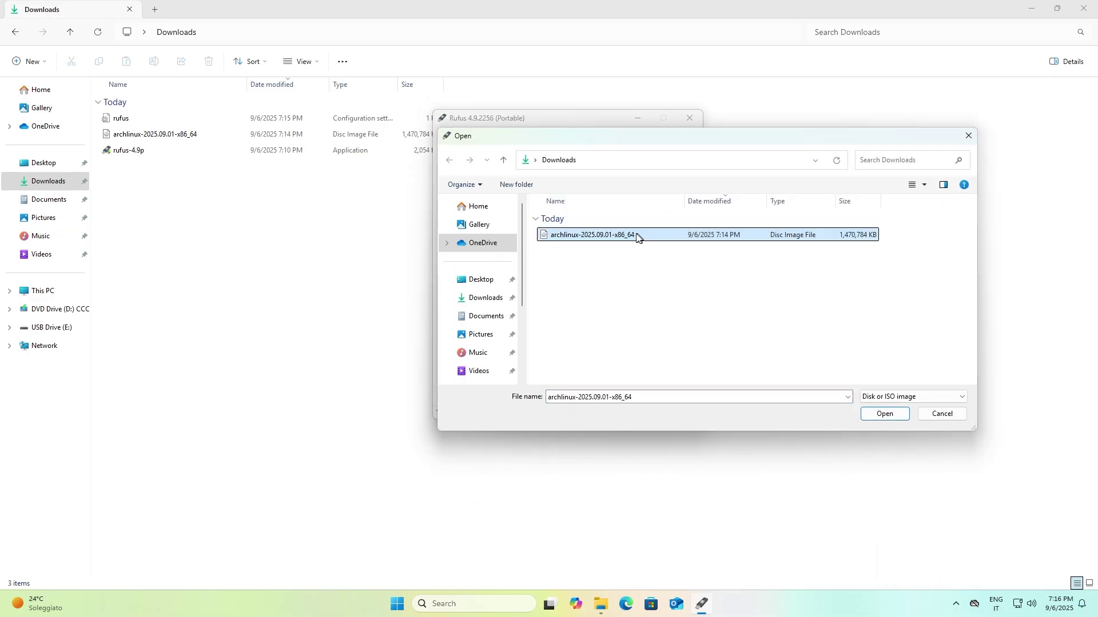
click(887, 414)
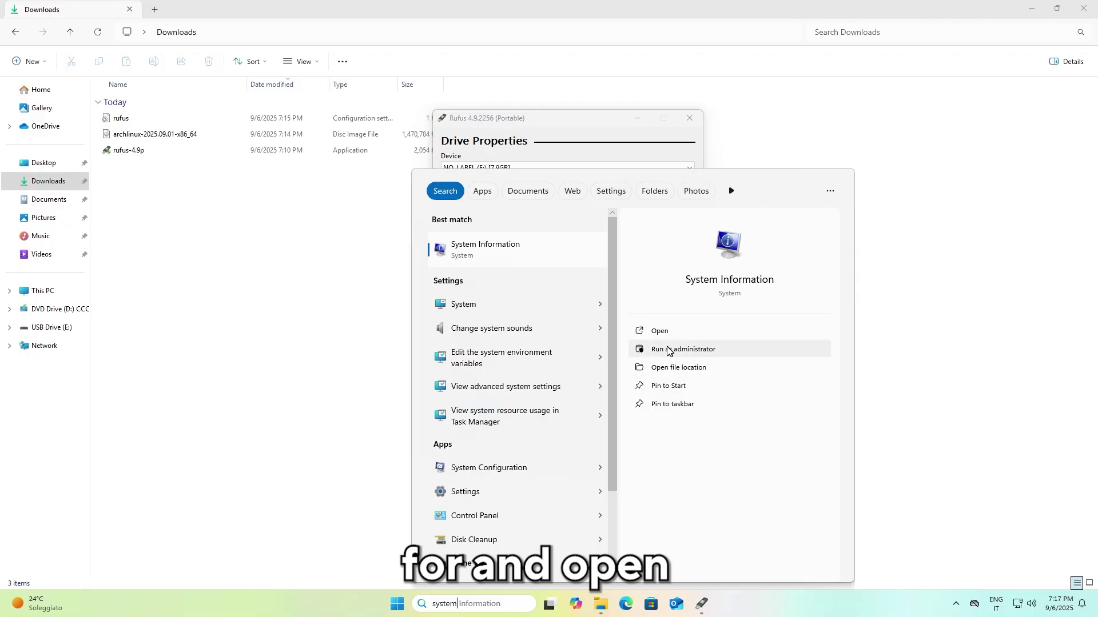
Open System Information and check that BIOS Mode reads UEFI
click(659, 330)
click(457, 204)
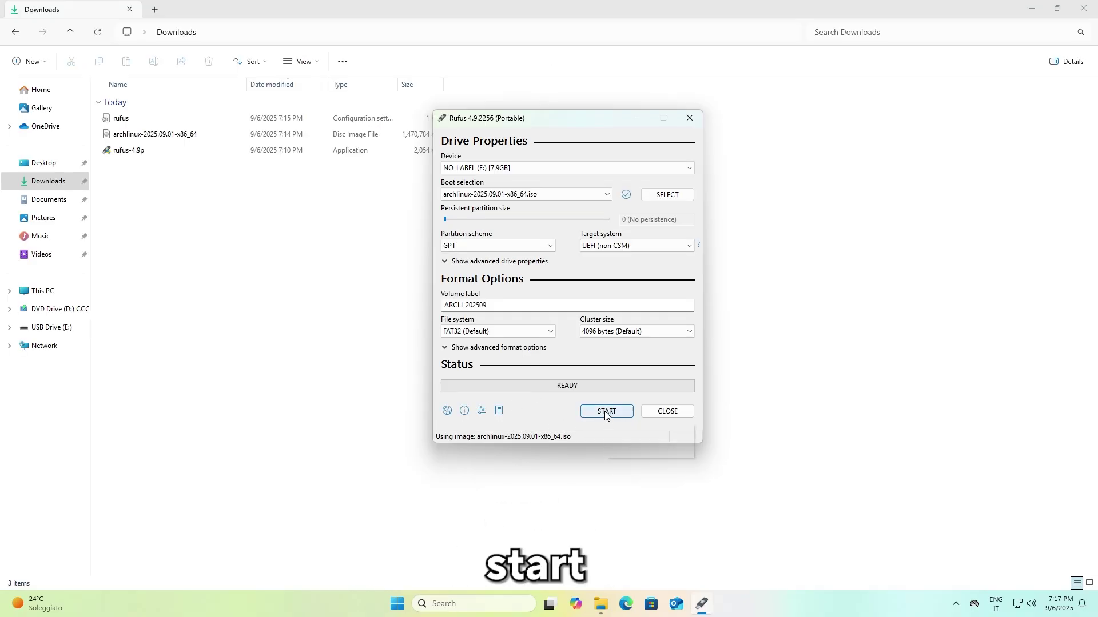
Write the ISO to the USB in the recommended image mode, accept erasing its data, then close Rufus
click(606, 413)
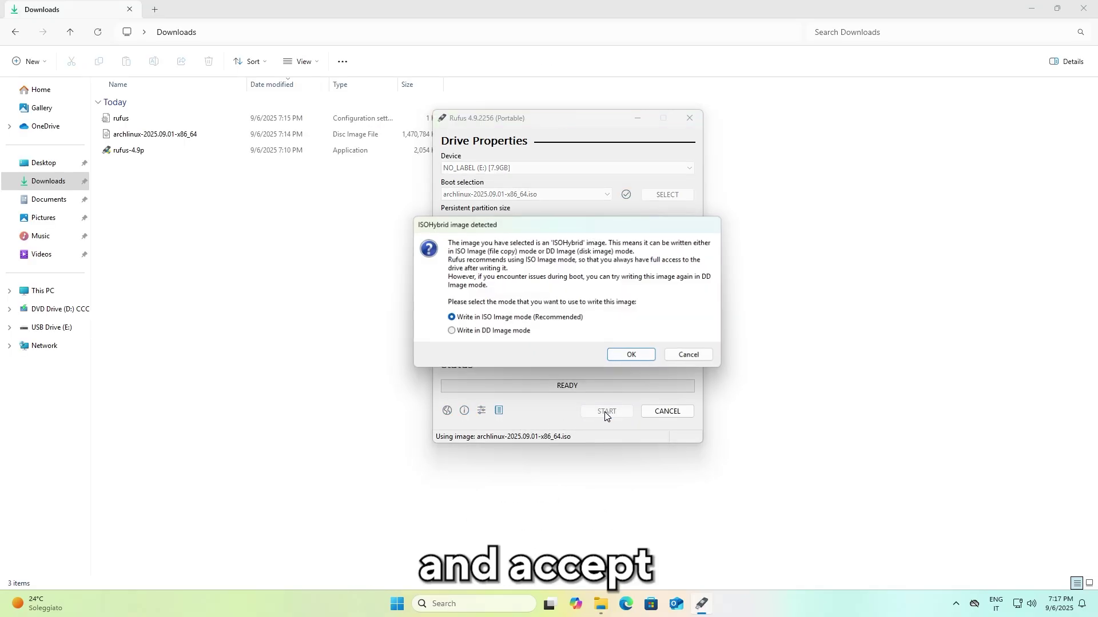
click(630, 355)
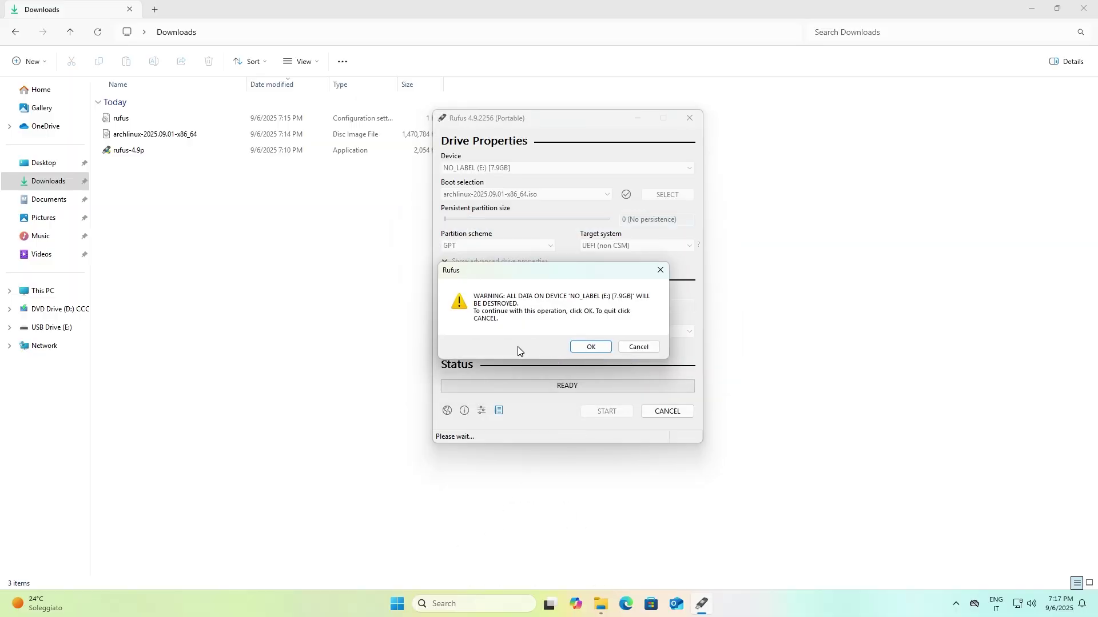
click(589, 349)
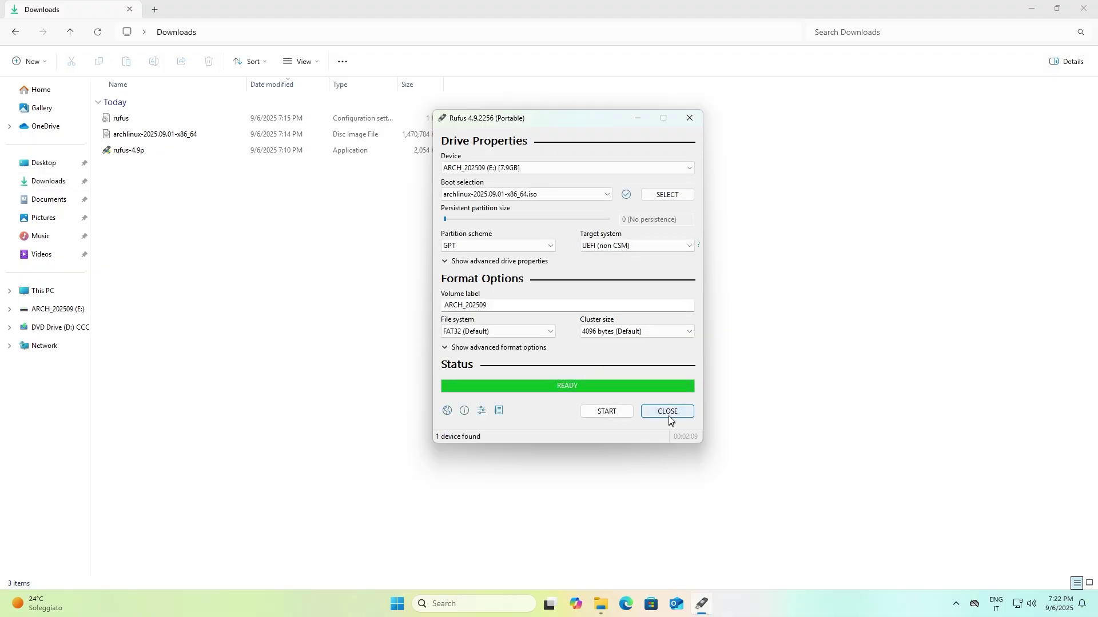
click(667, 413)
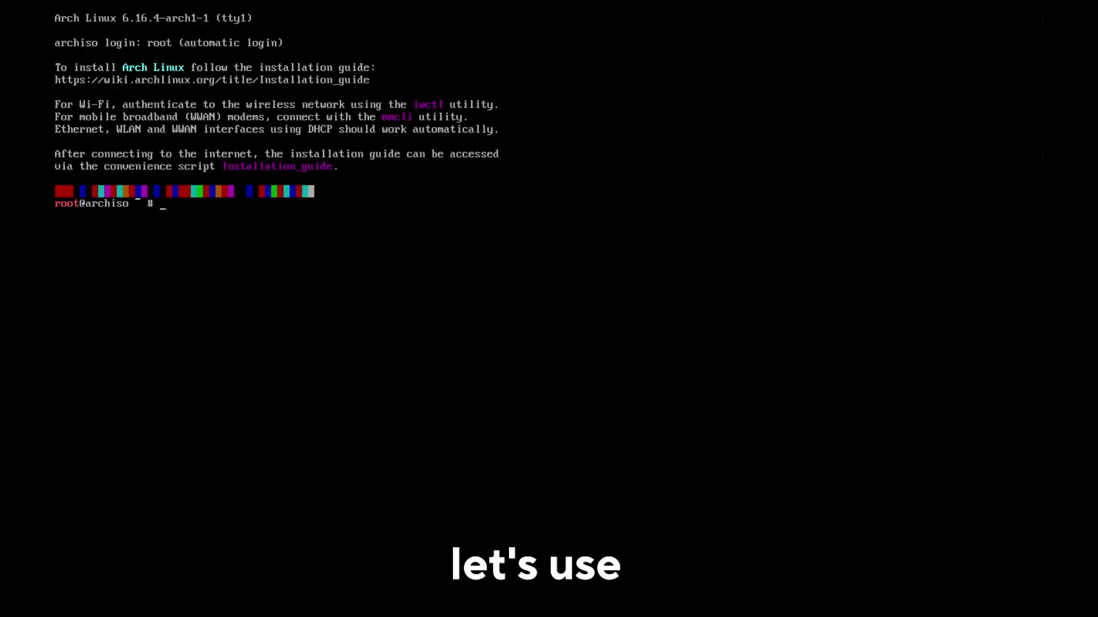
Set the console font with setfont ter-u20b, then ping google.com until replies show no packet loss
text(setfont ter-u20b)
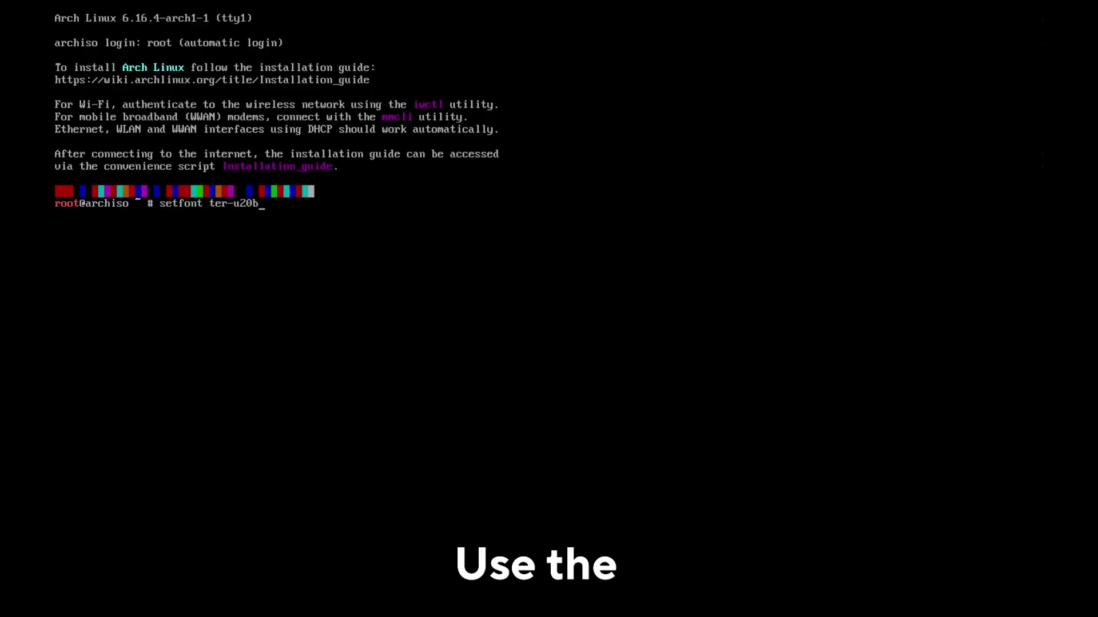
key(Return)
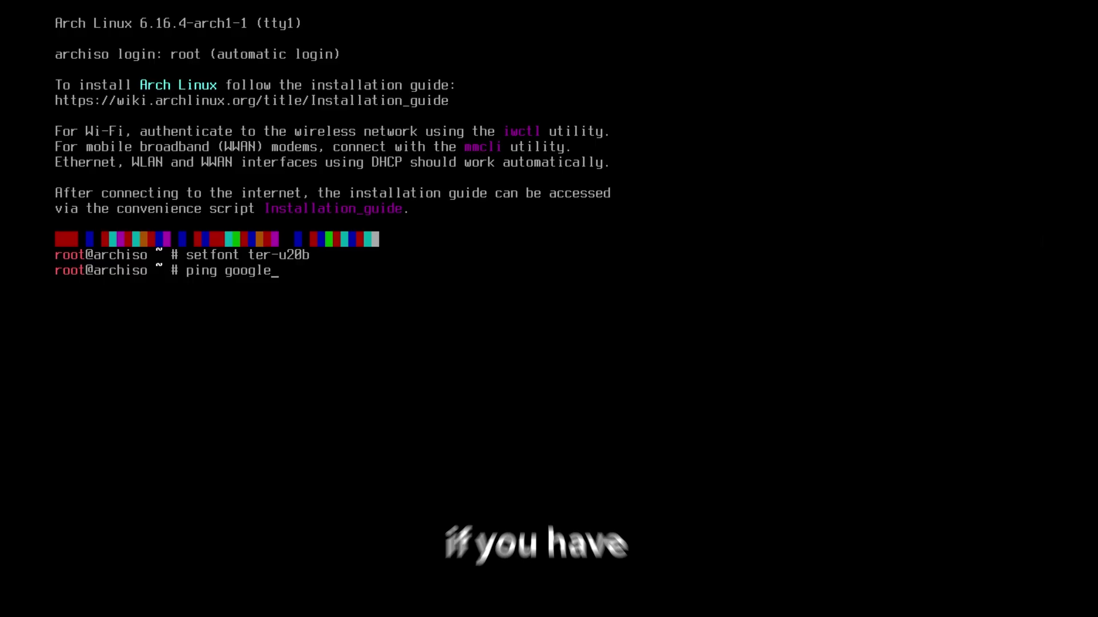
text(.com)
key(Return)
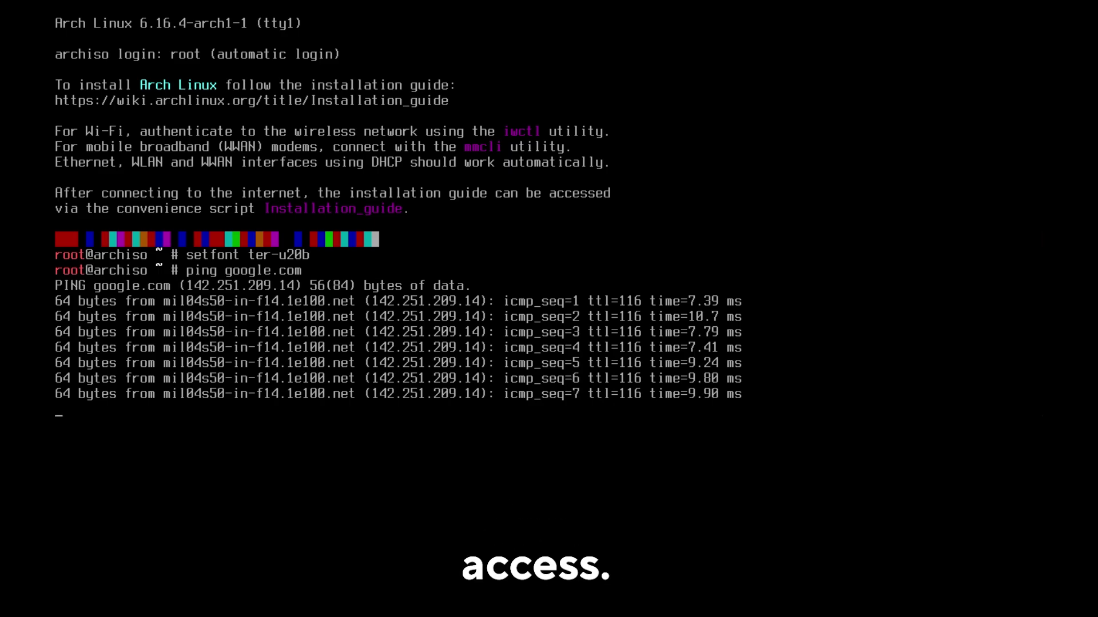
key(ctrl+c)
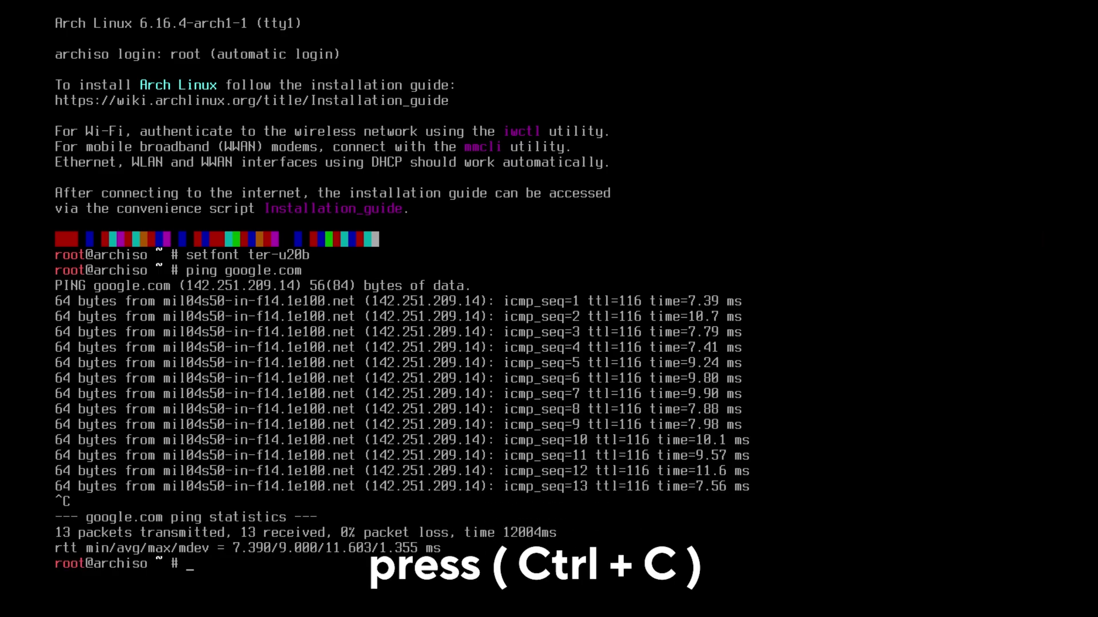
List wireless devices in iwctl, then check rfkill and unblock all radios
text(i)
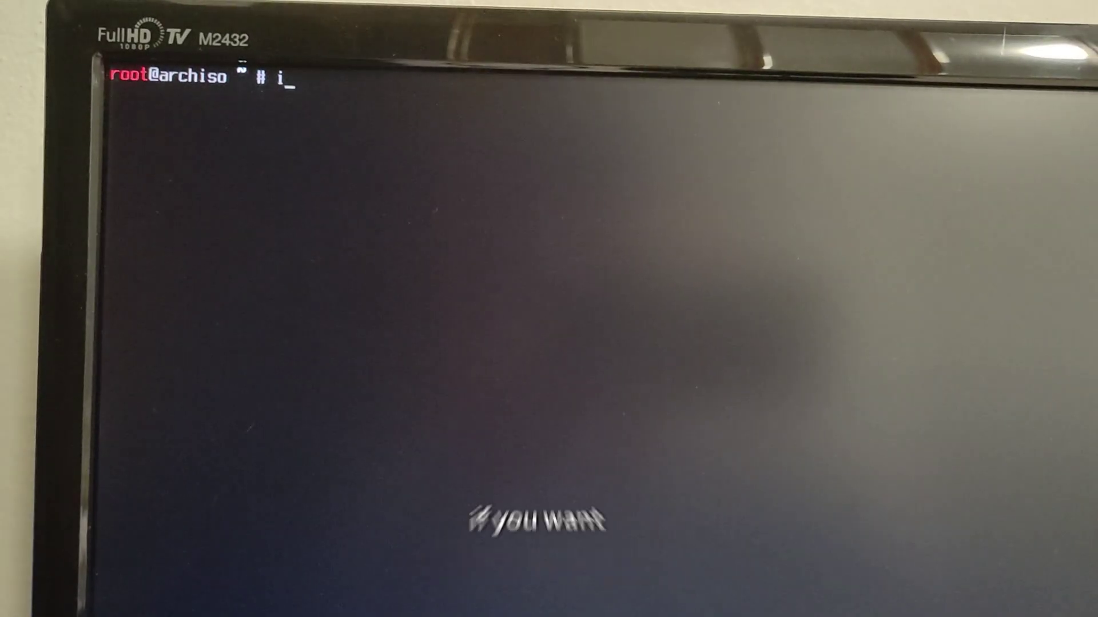
text(wctl)
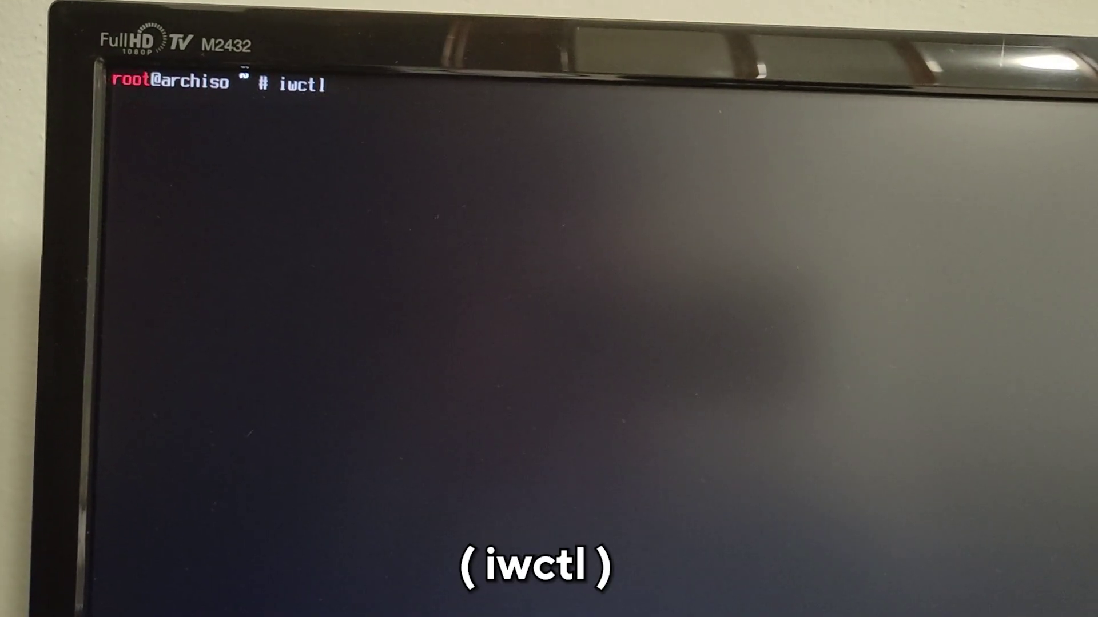
key(Return)
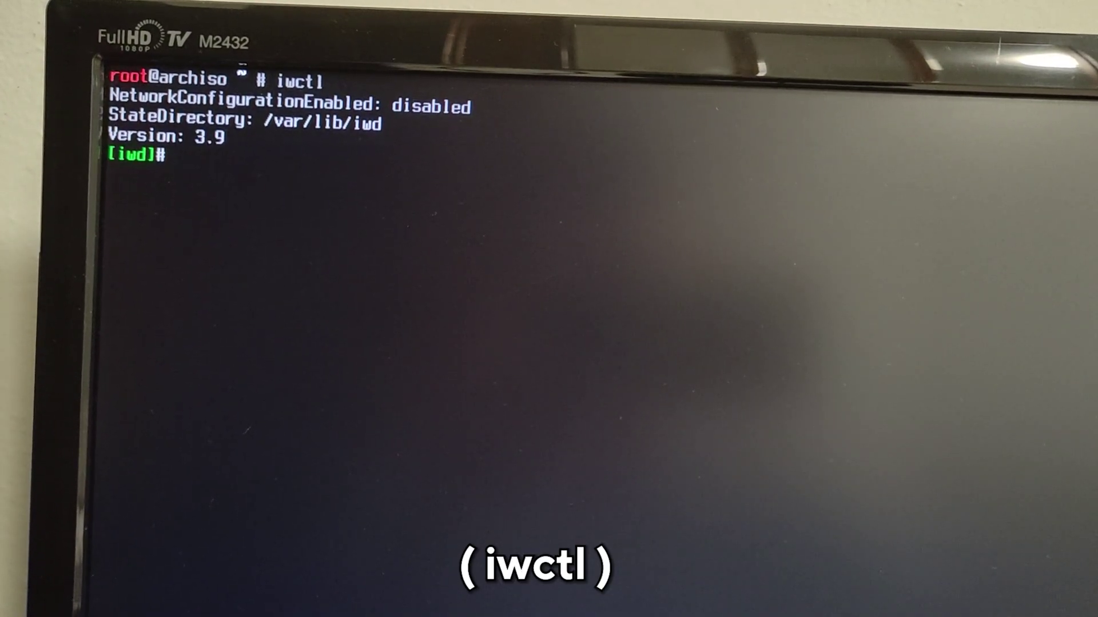
text(device list)
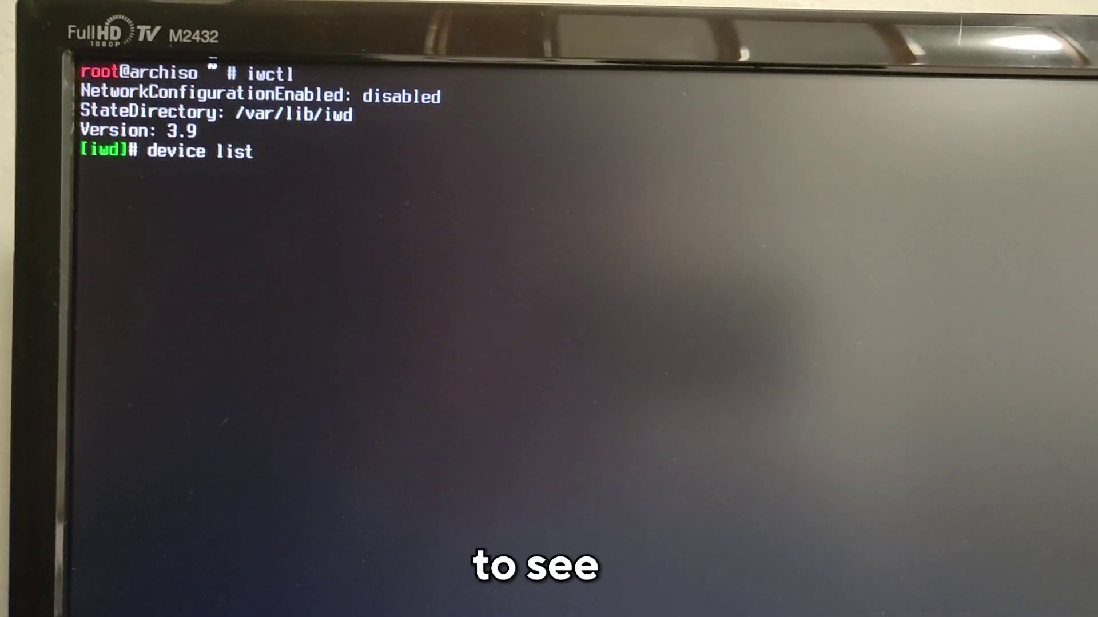
key(Return)
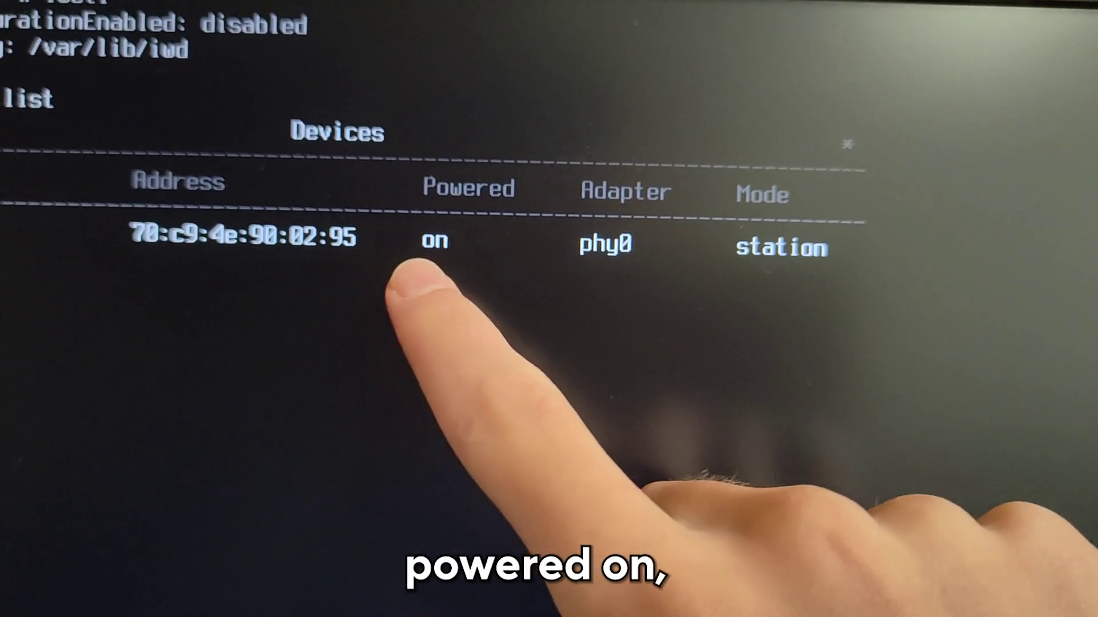
text(exit)
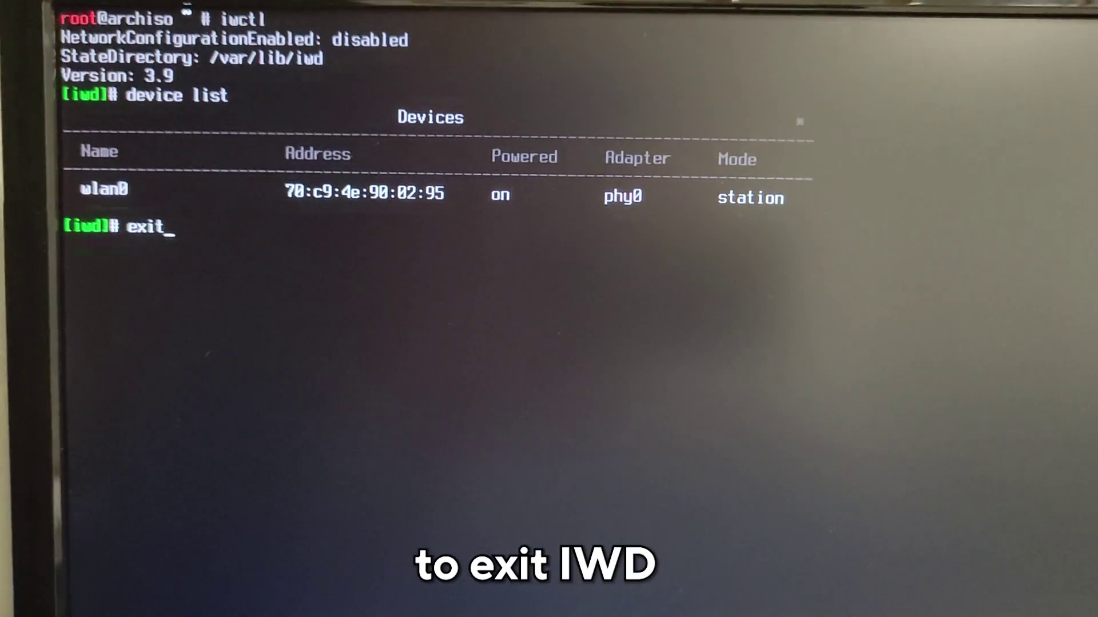
key(Return)
text(rfkill list)
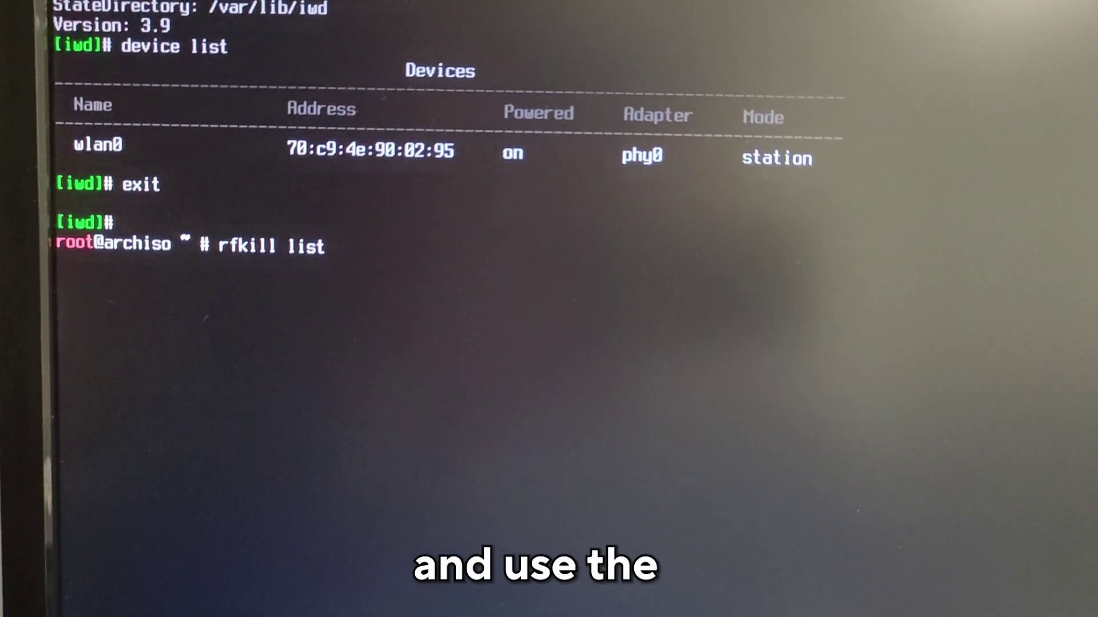
key(Return)
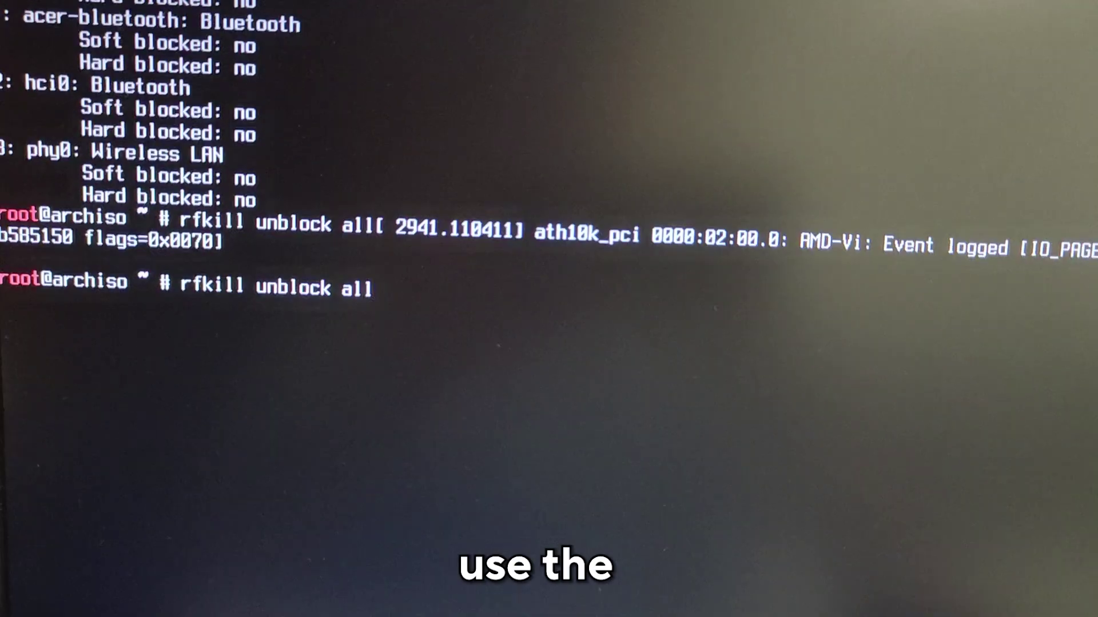
key(Return)
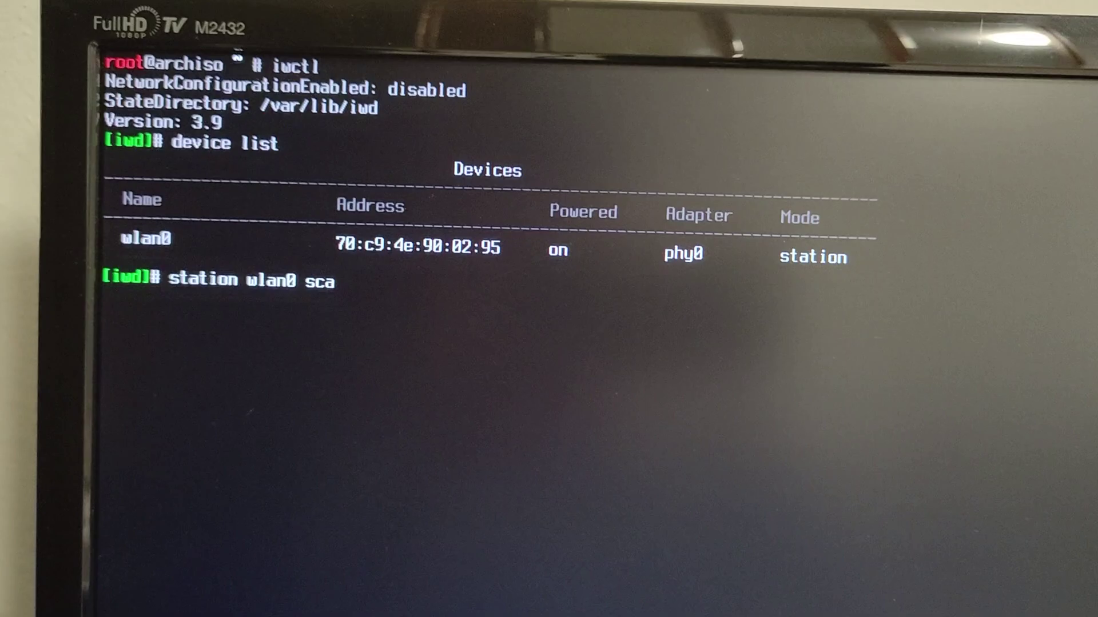
Scan with wlan0 and connect to 'Wind3 HUB-7879B4_5G' using the network passphrase, then exit iwctl
text(n wlan0 scan)
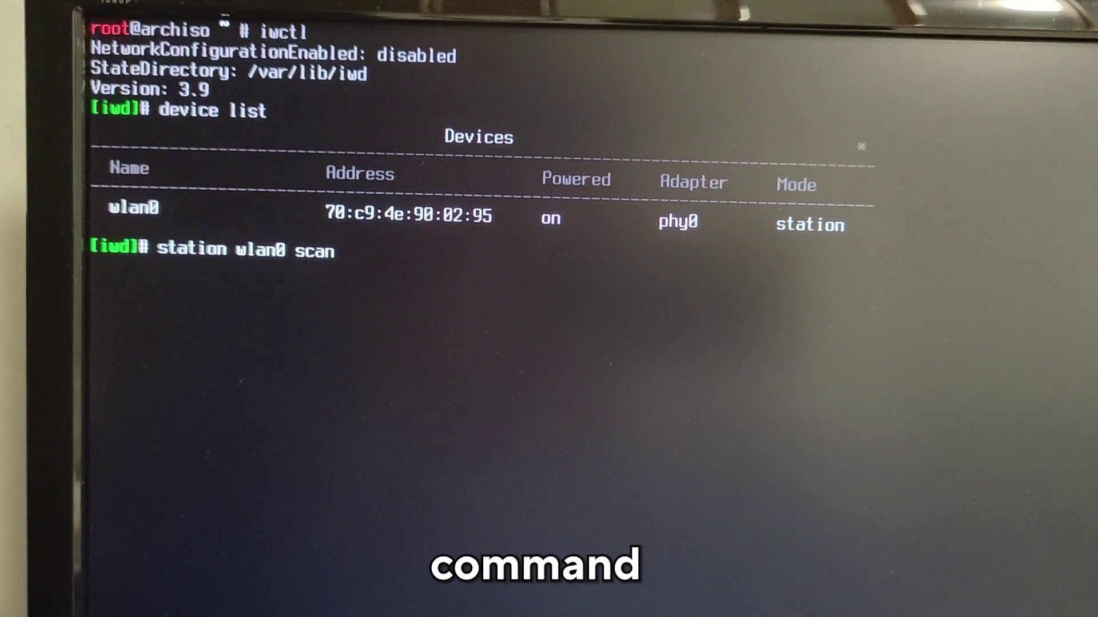
key(Return)
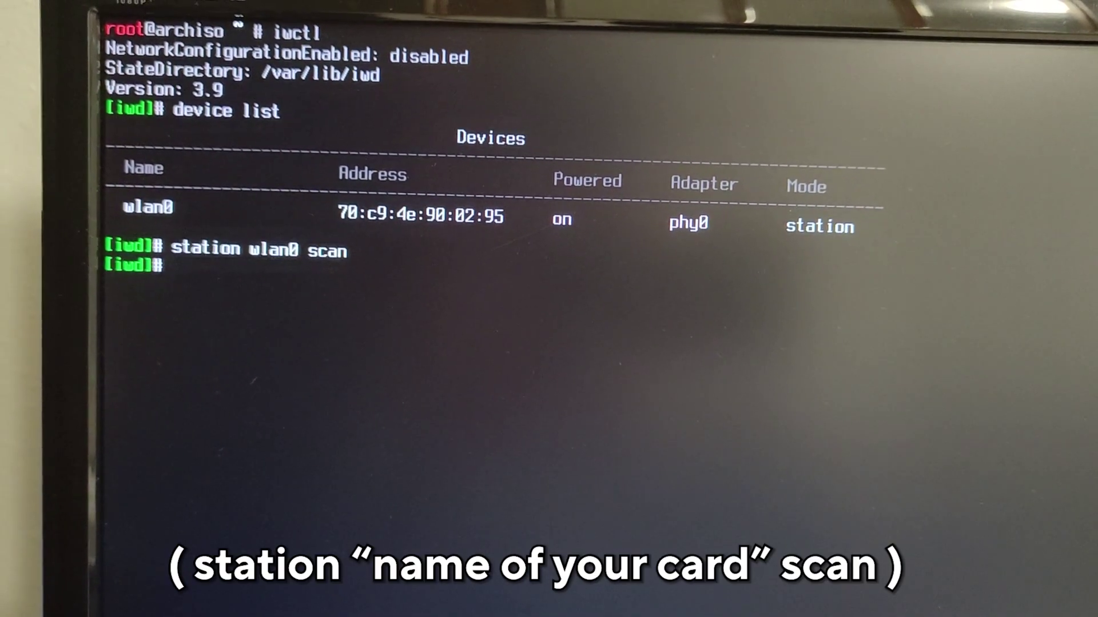
text(station wlan0 get-networks)
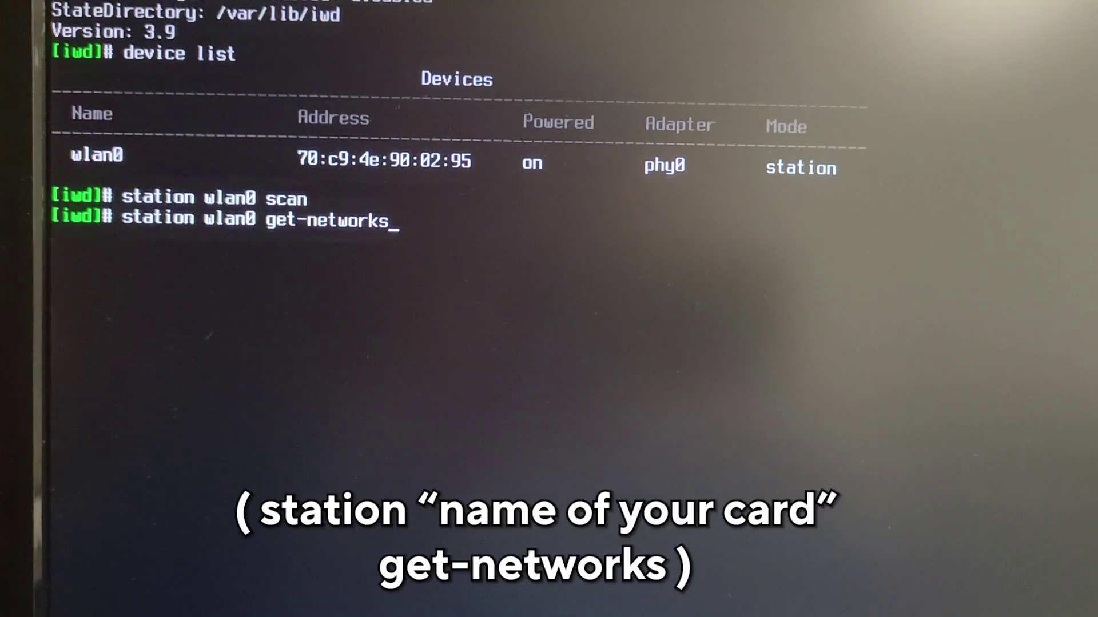
key(Return)
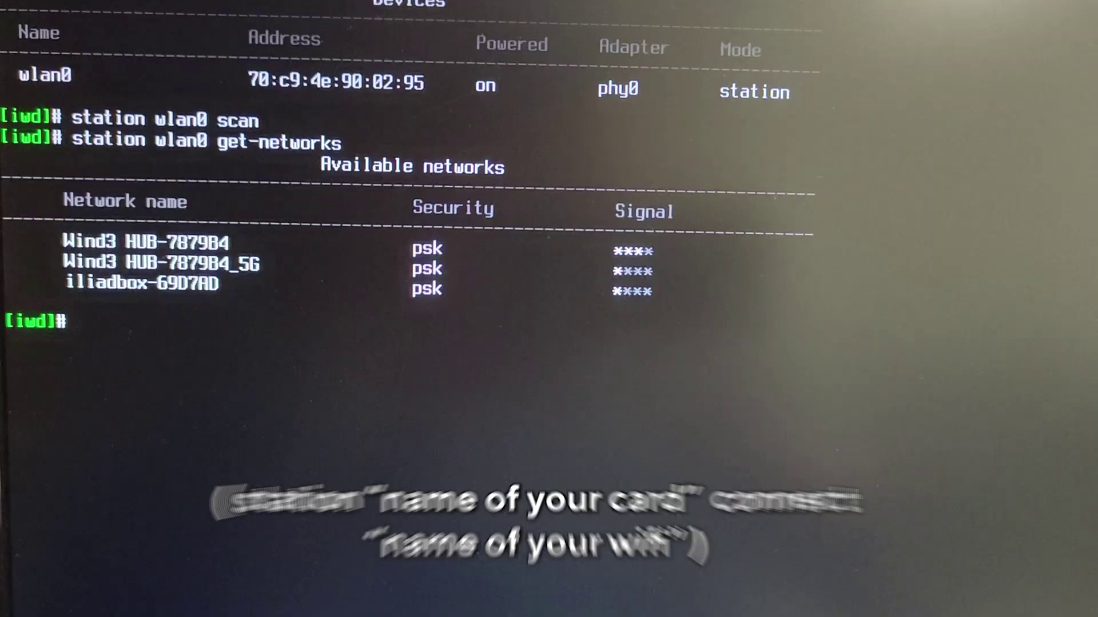
text(station wlan0 connect "Wind3 HUB-7879B4_5G")
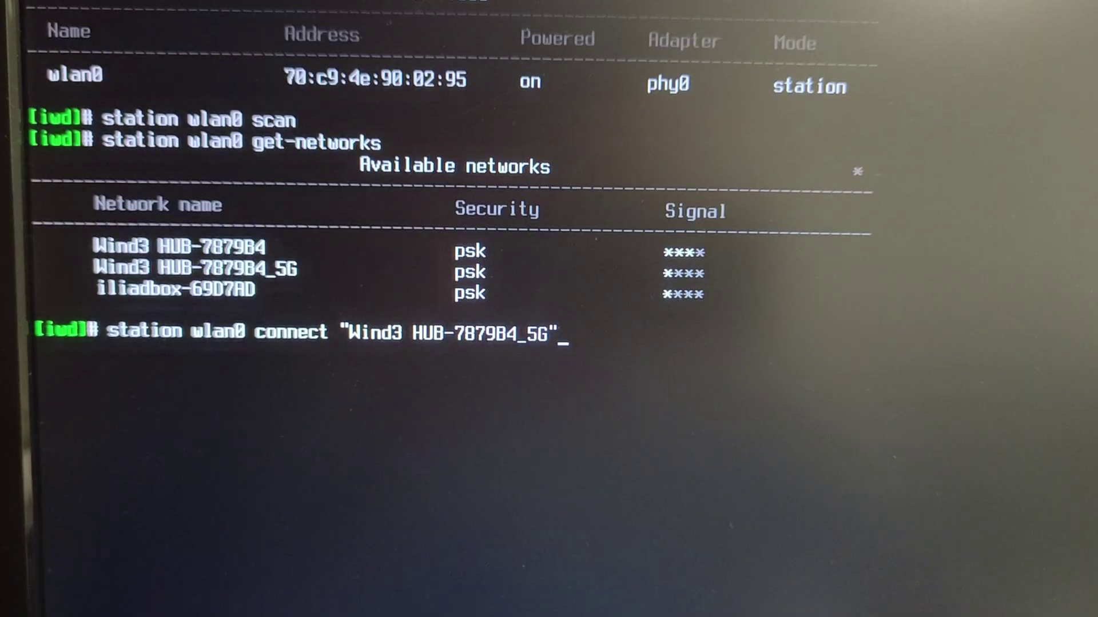
key(Return)
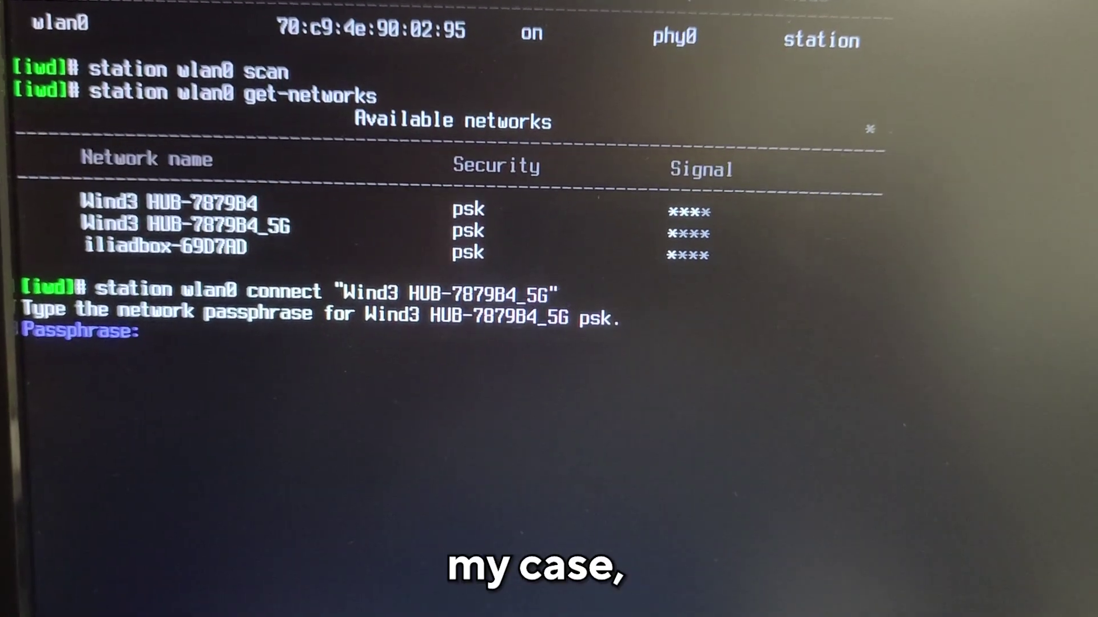
text(****************)
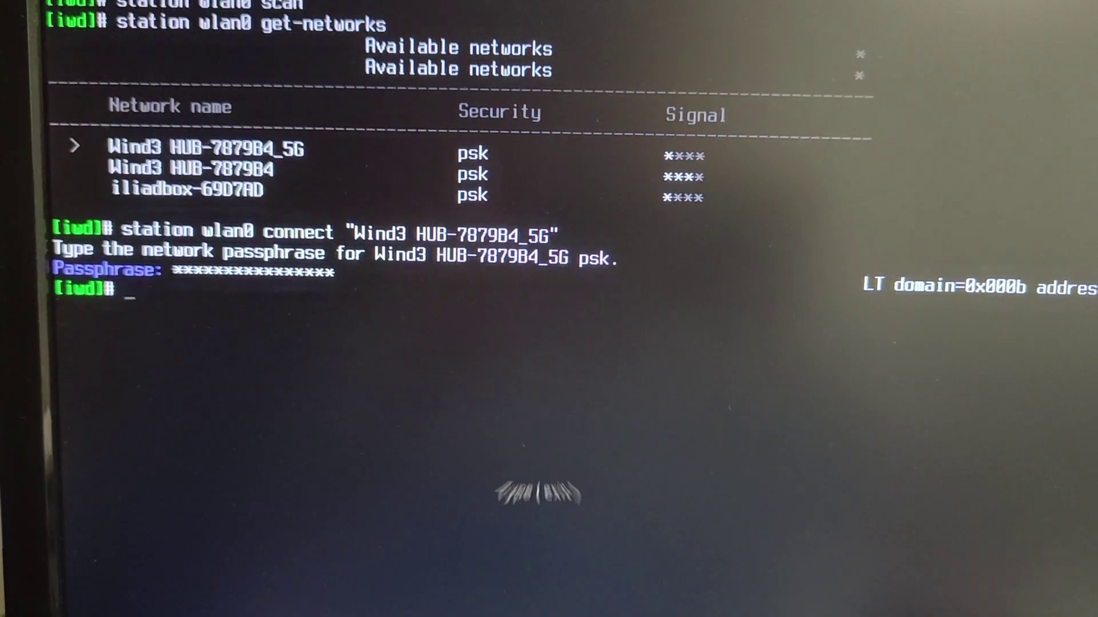
text(exit)
key(Return)
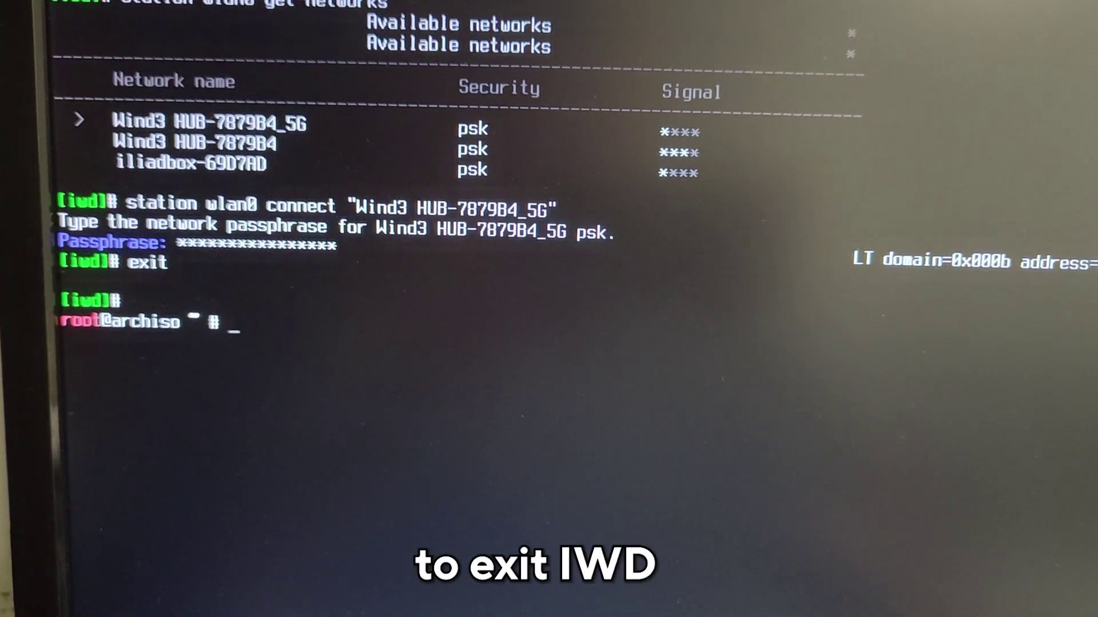
Ping google.com over Wi-Fi and stop it after 9 of 9 replies with 0% loss
text(ping google.com)
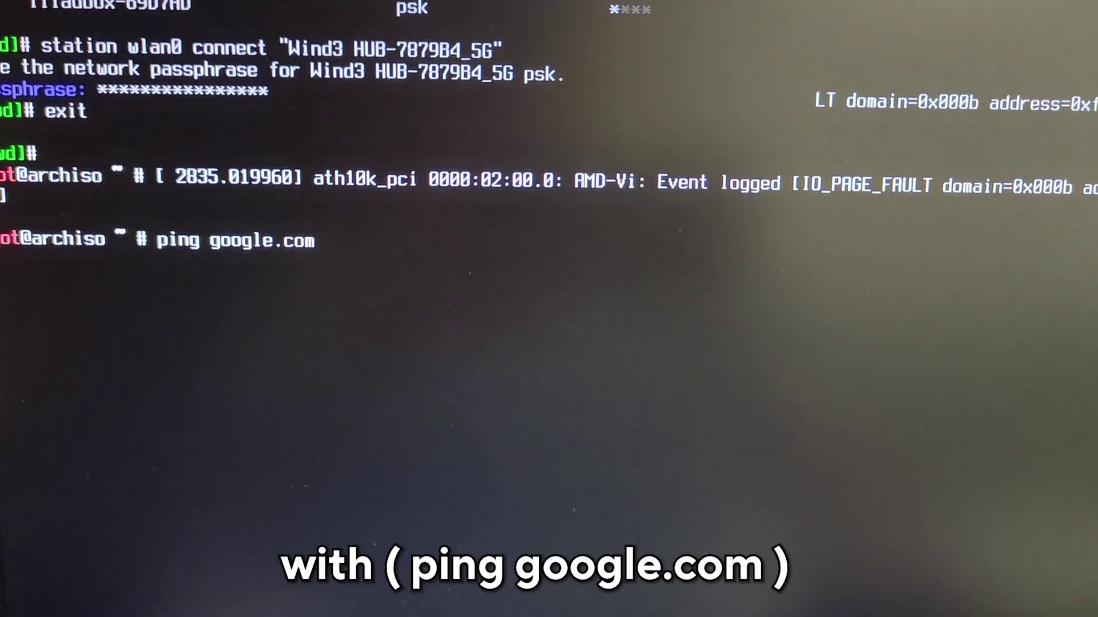
key(Return)
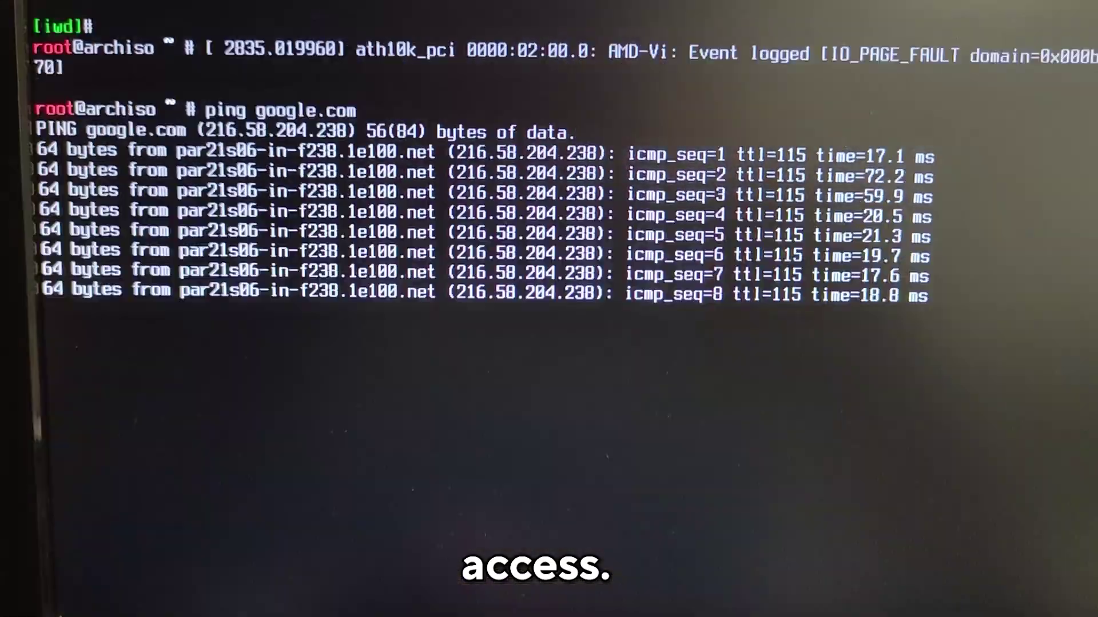
key(ctrl+c)
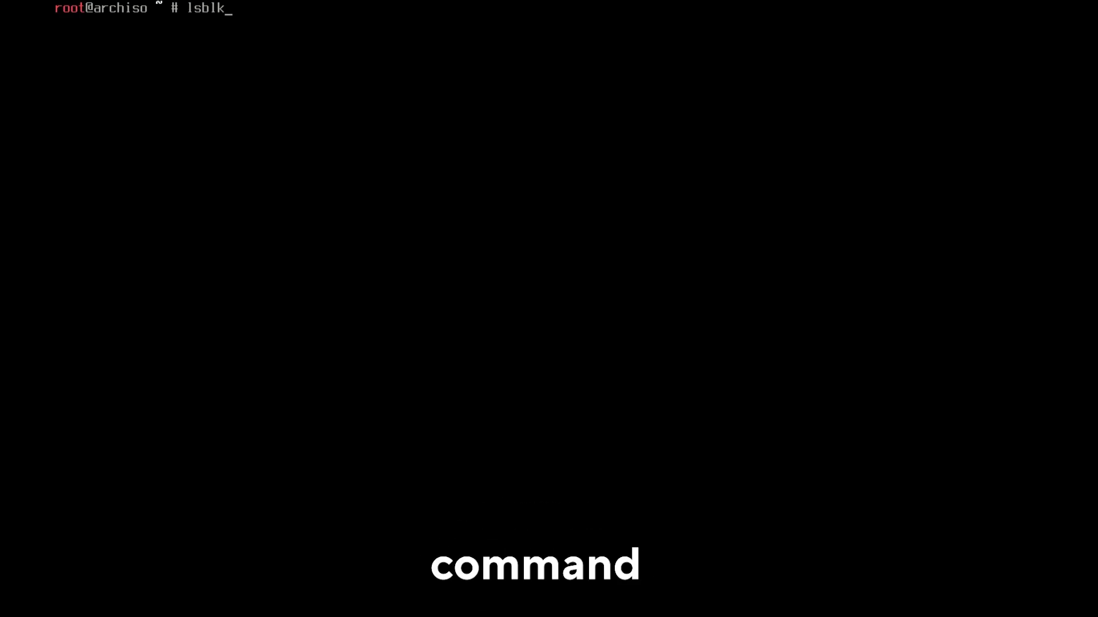
Run lsblk to show the 64G sda disk with its four Windows partitions
key(Return)
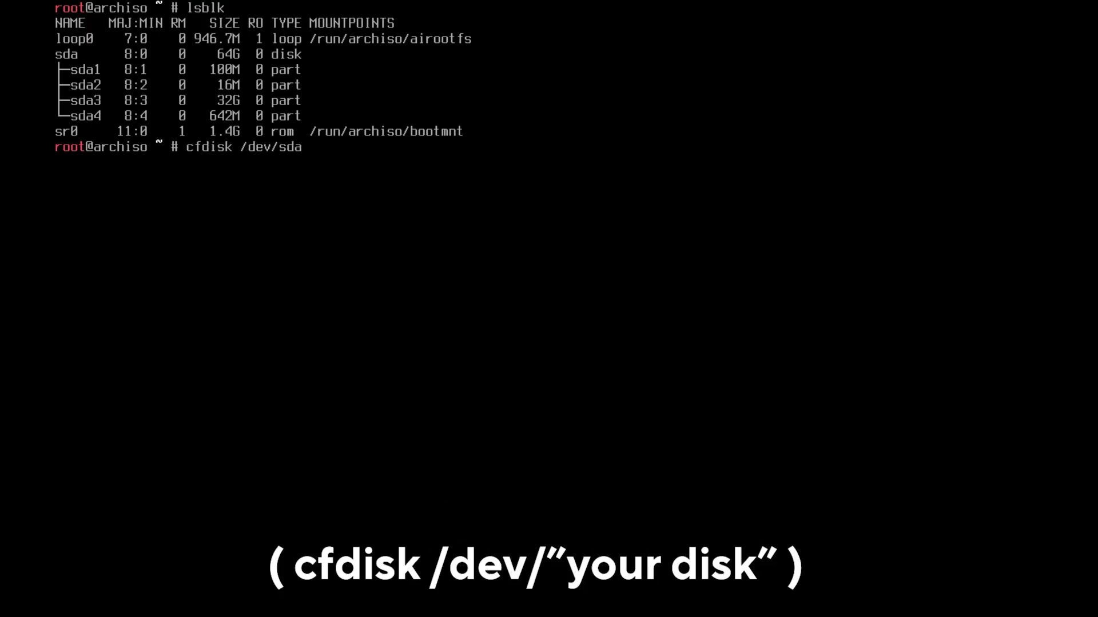
In cfdisk on sda, create a 1G EFI System partition (sda5) from the 31.3G free space
key(Return)
key(Down)
key(Down)
key(Down)
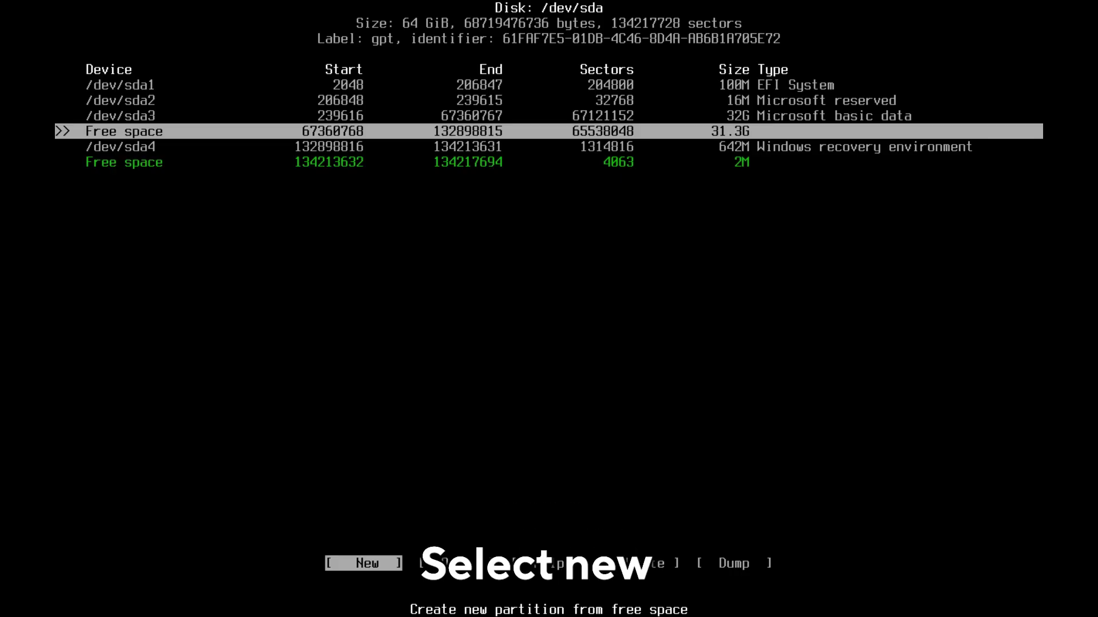
key(Return)
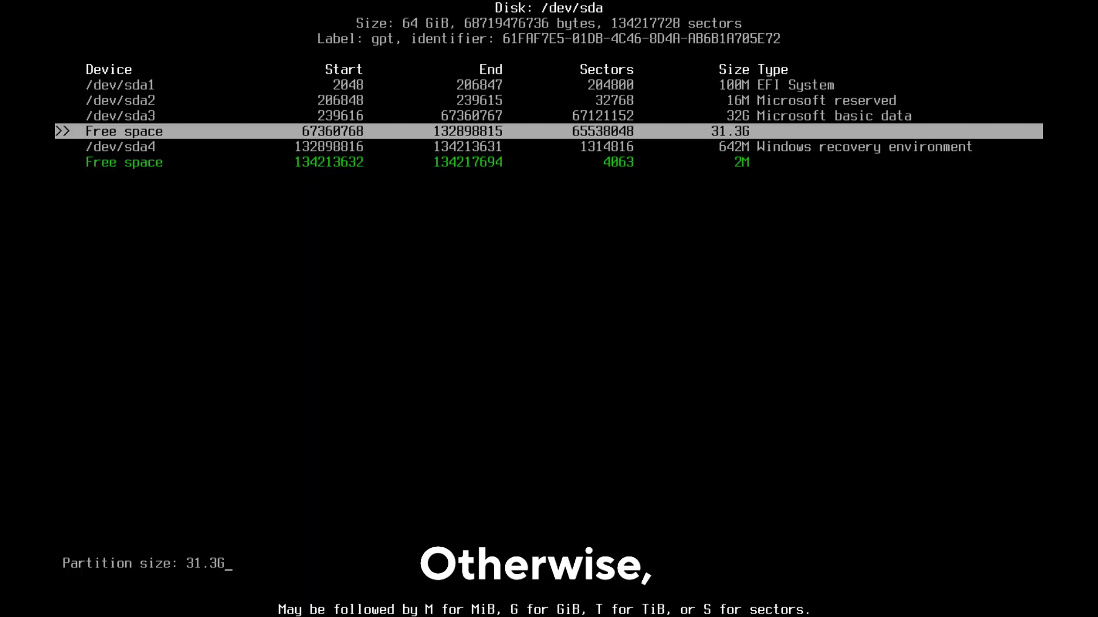
key(BackSpace)
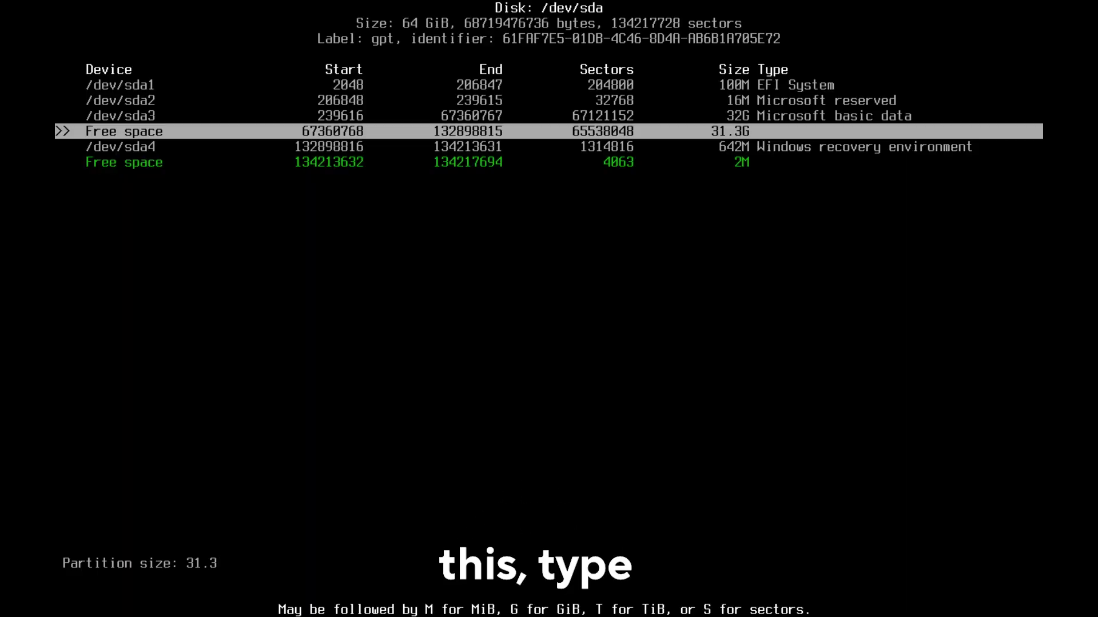
key(BackSpace)
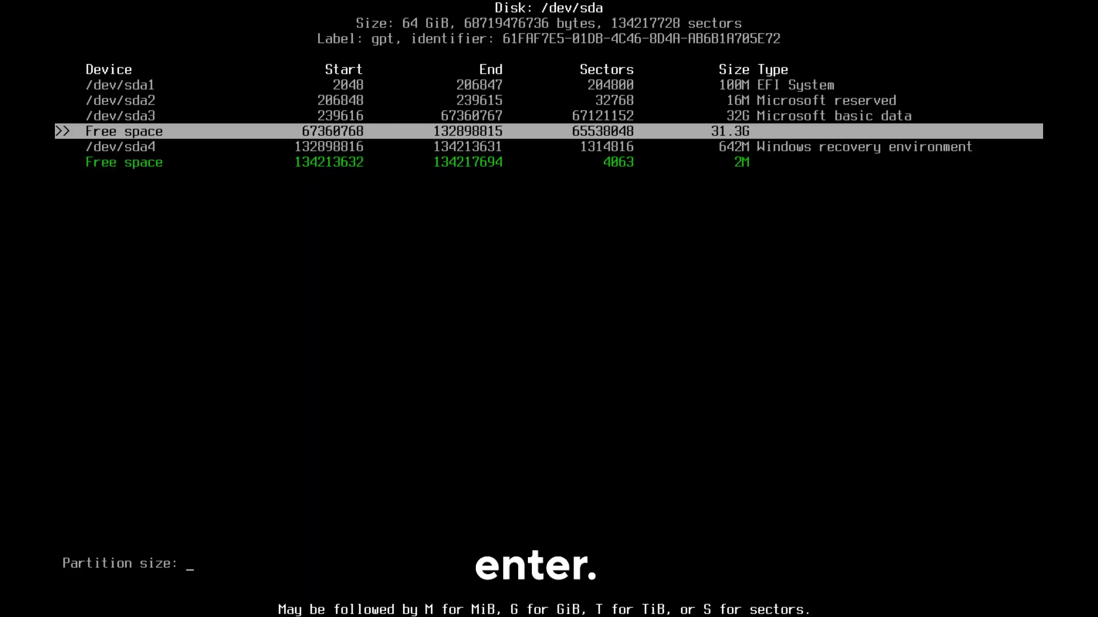
text(1g)
key(Return)
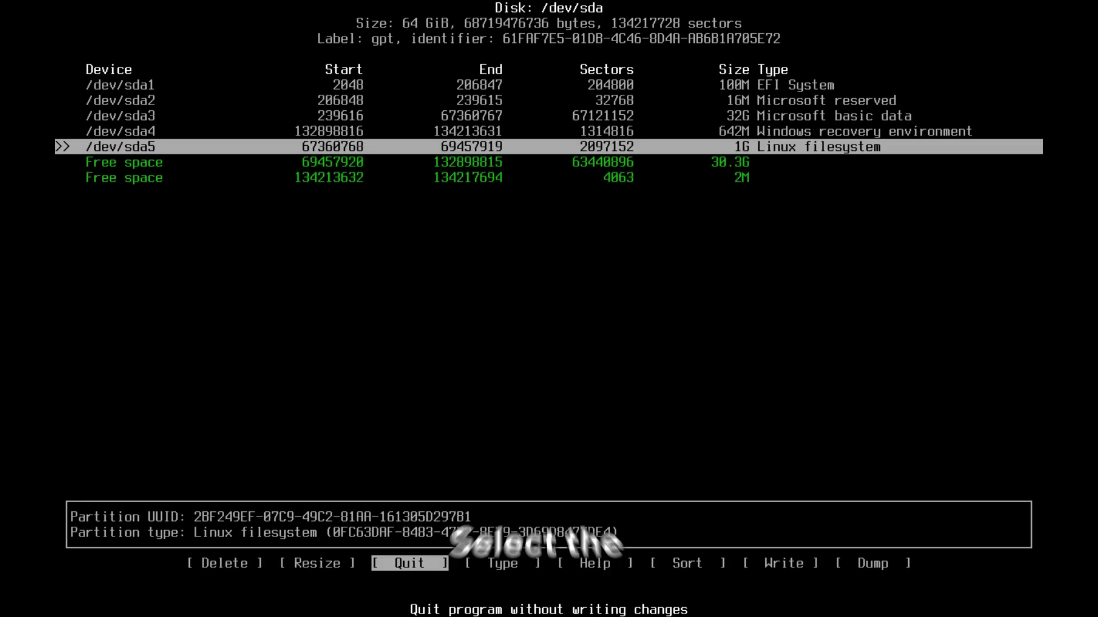
key(Right)
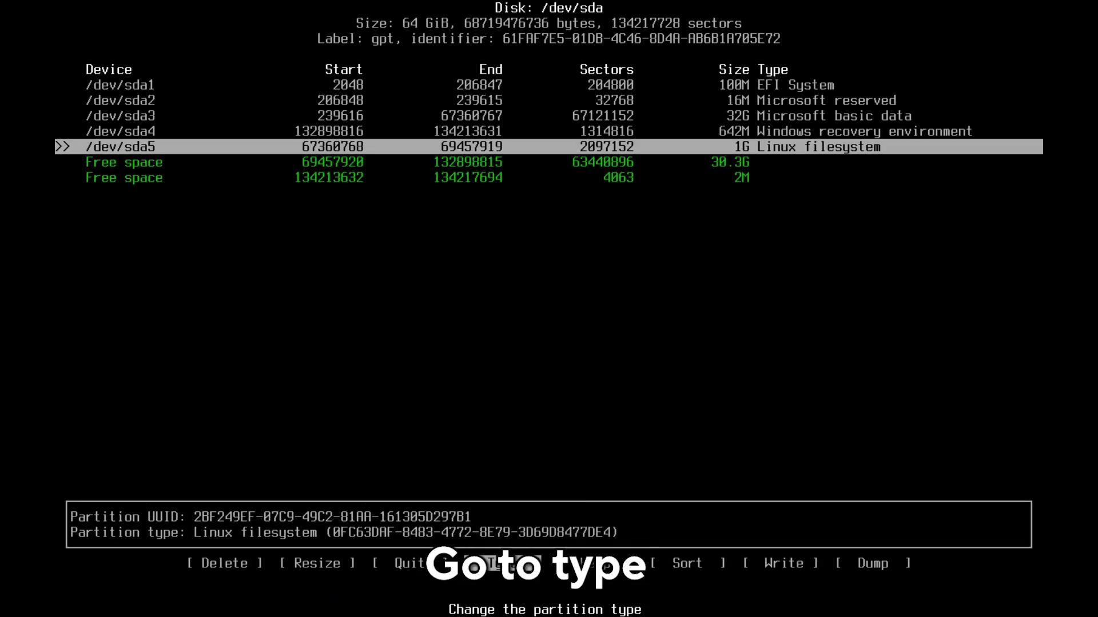
key(Return)
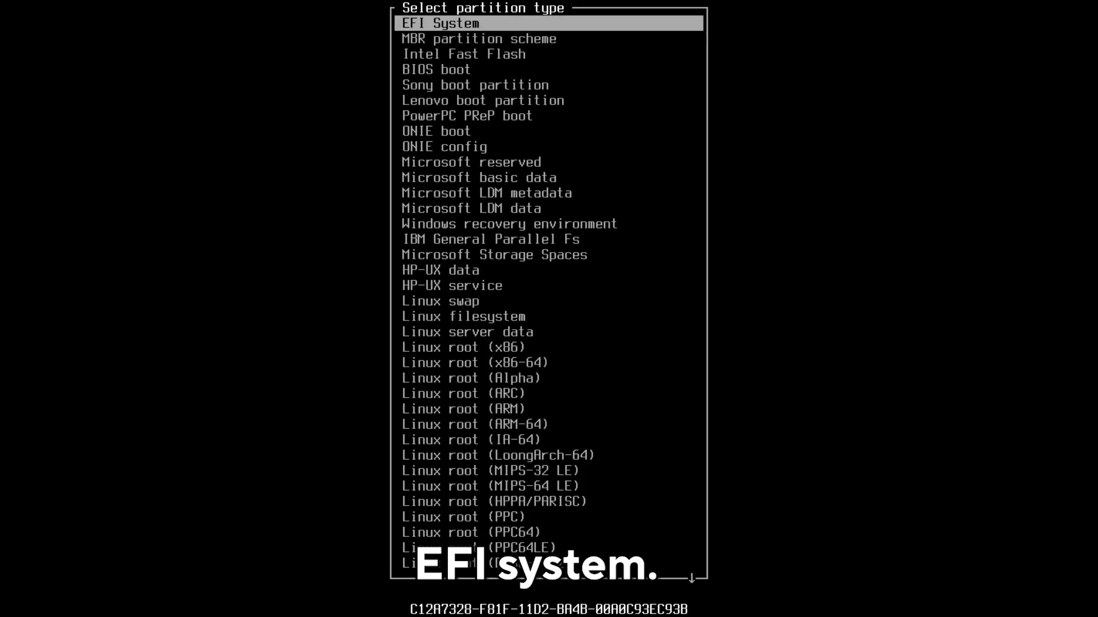
key(Return)
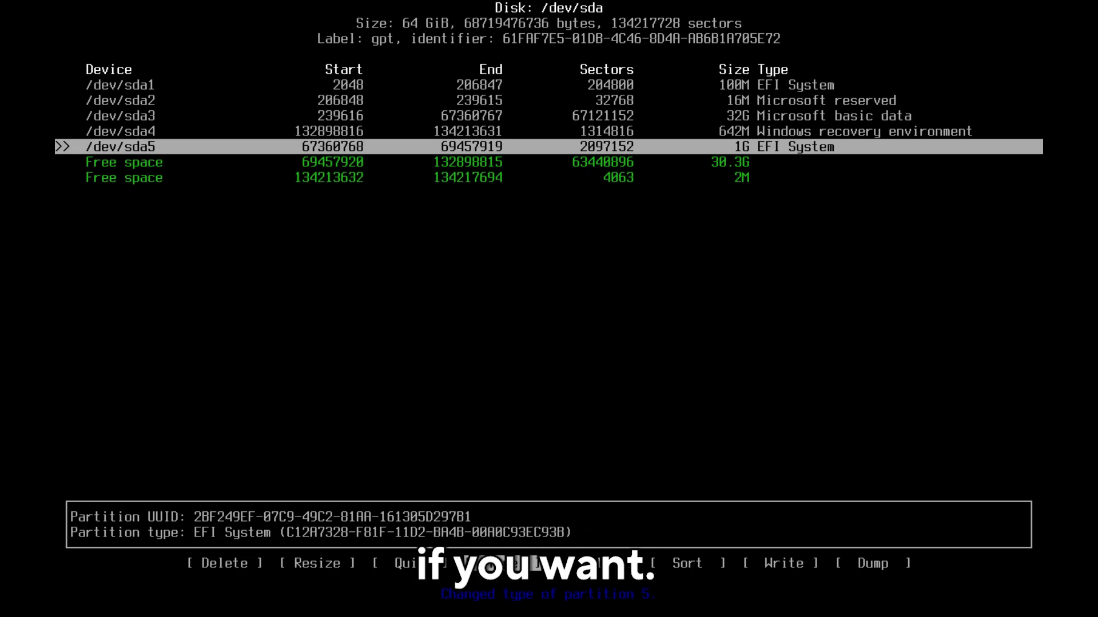
key(Down)
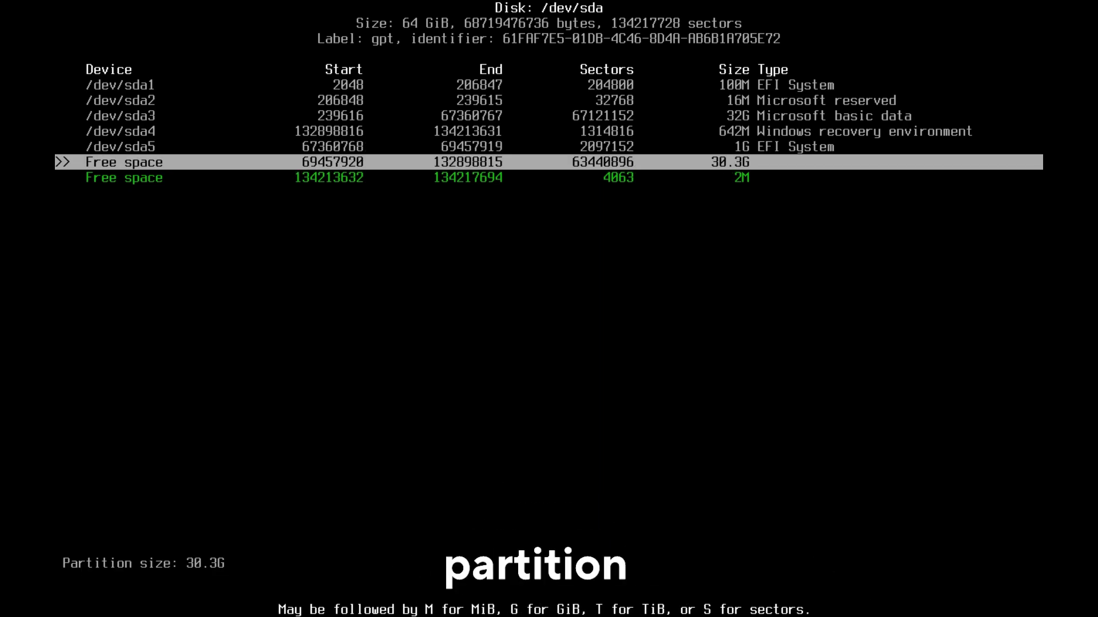
Create a 4G Linux swap partition, sda6, in the free space
key(BackSpace)
key(BackSpace)
key(BackSpace)
key(BackSpace)
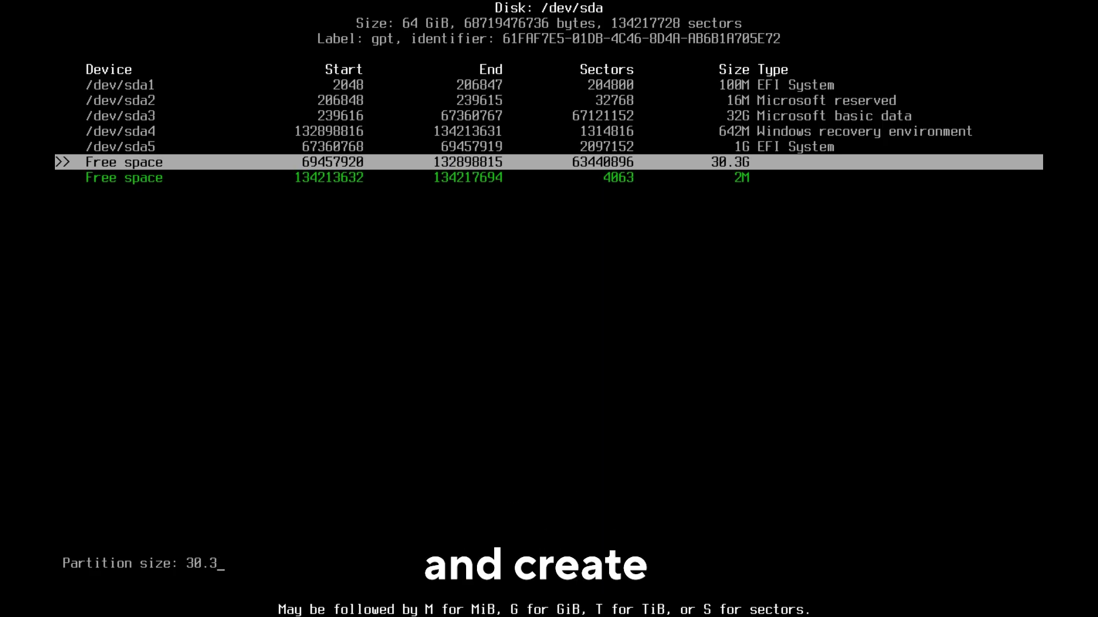
key(BackSpace)
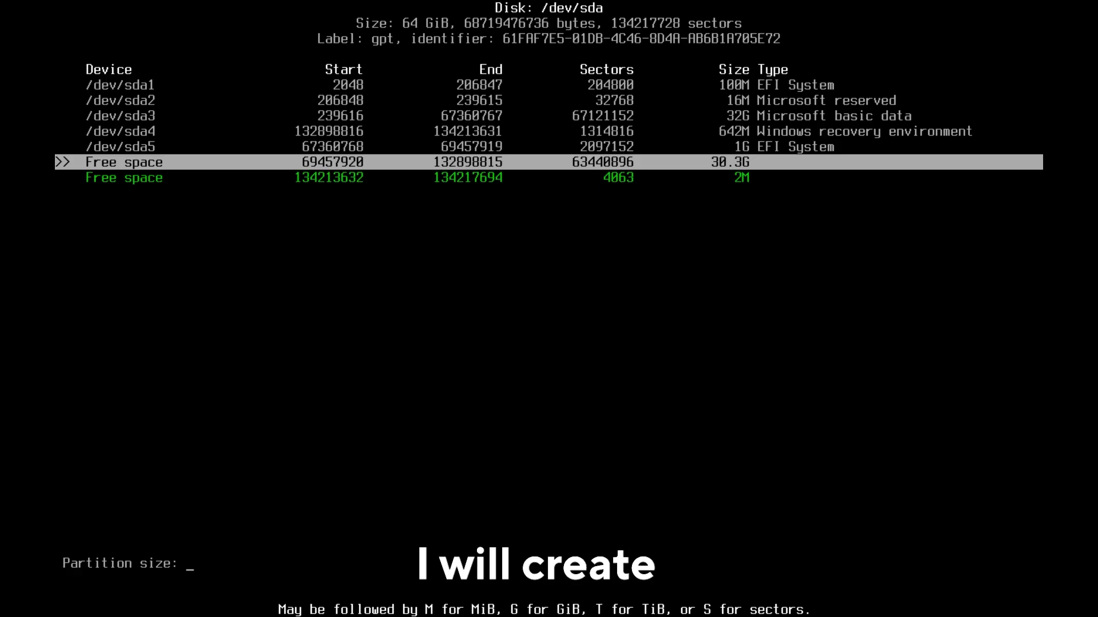
text(4g)
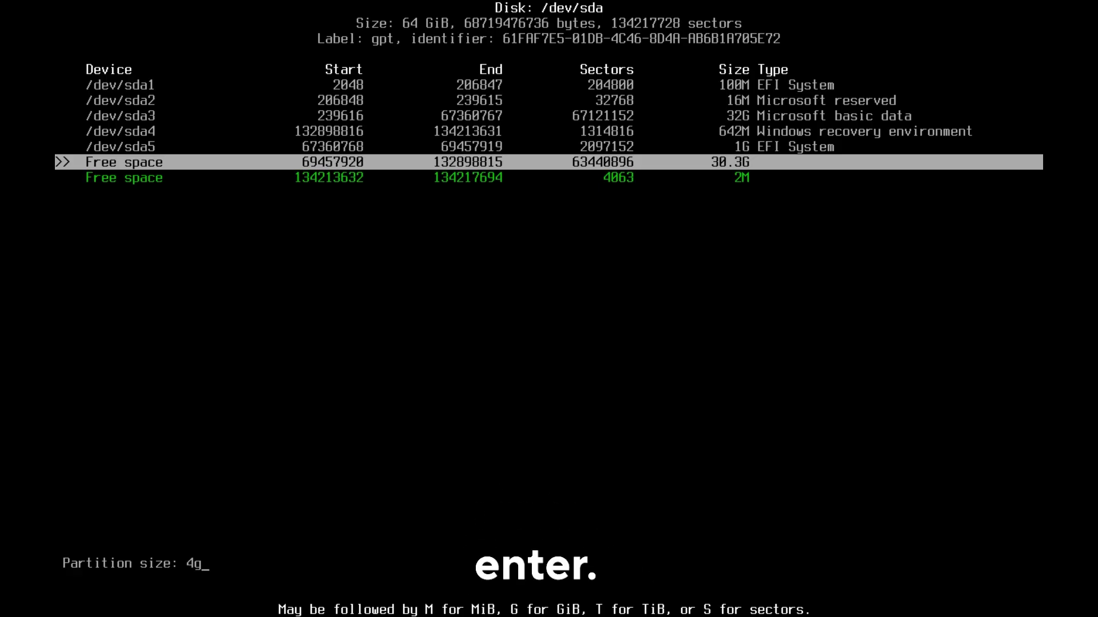
key(Return)
key(Return)
key(Up)
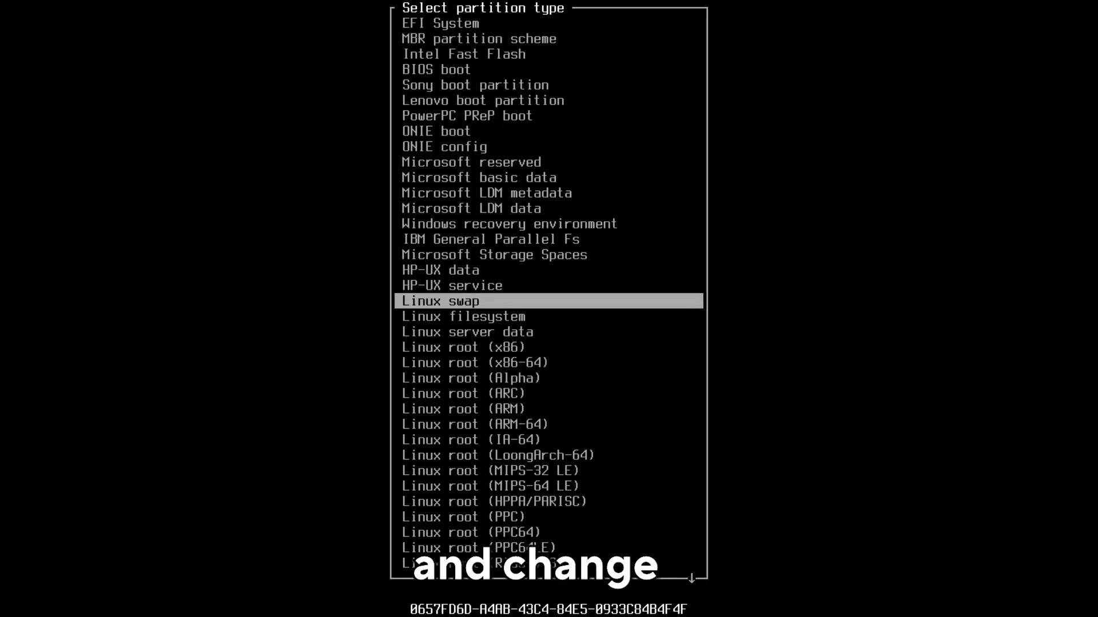
key(Return)
key(Down)
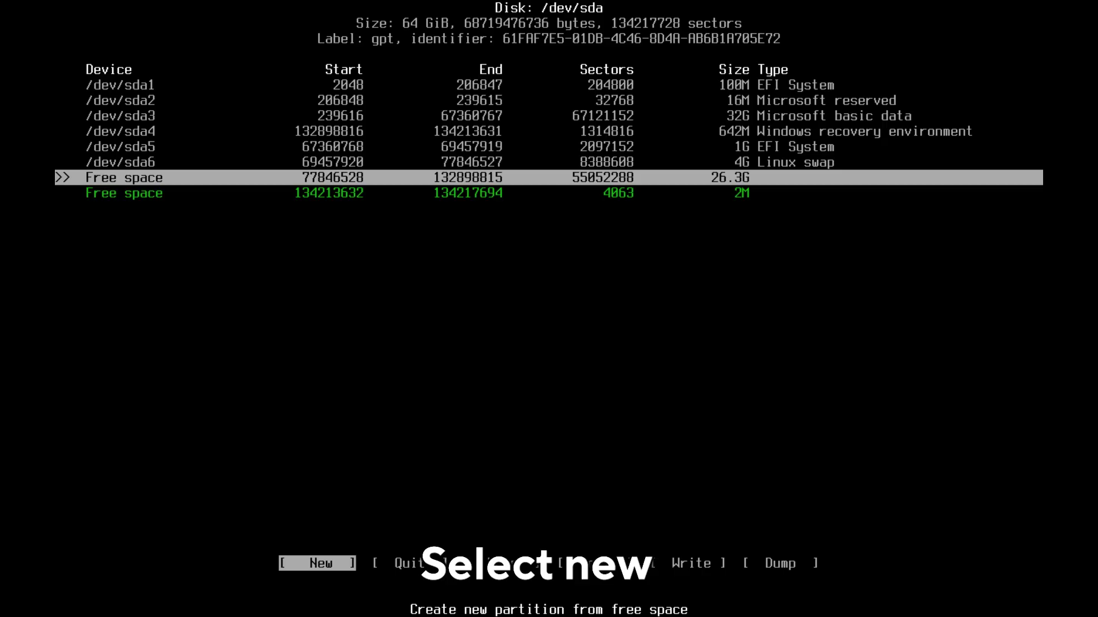
Give the remaining 26.3G to a new Linux filesystem partition and write the table, confirming with 'yes'
key(Return)
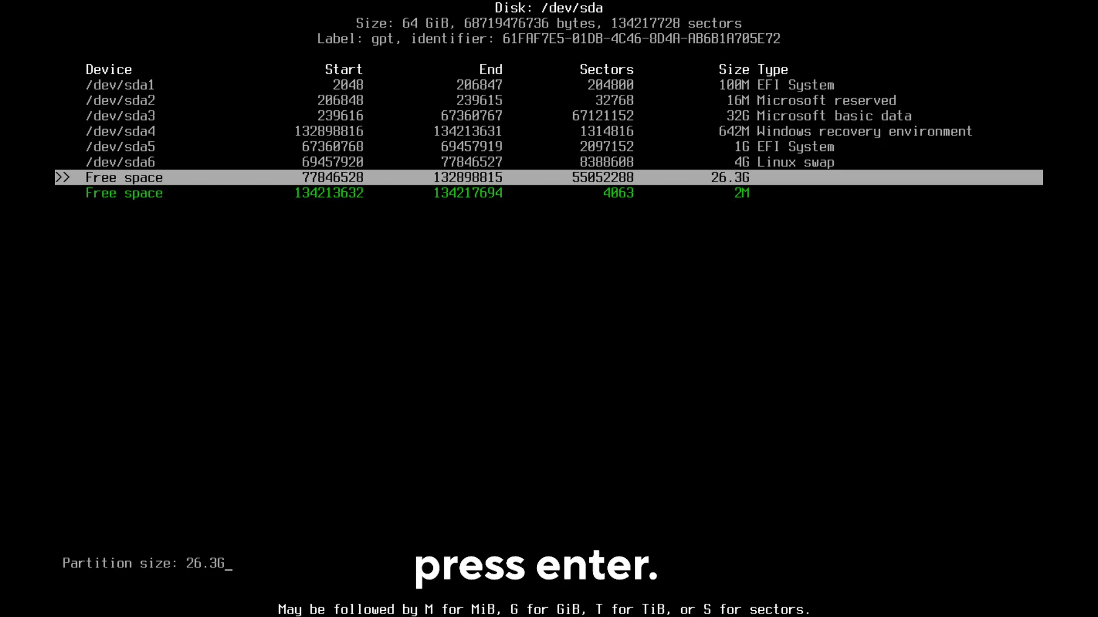
key(Return)
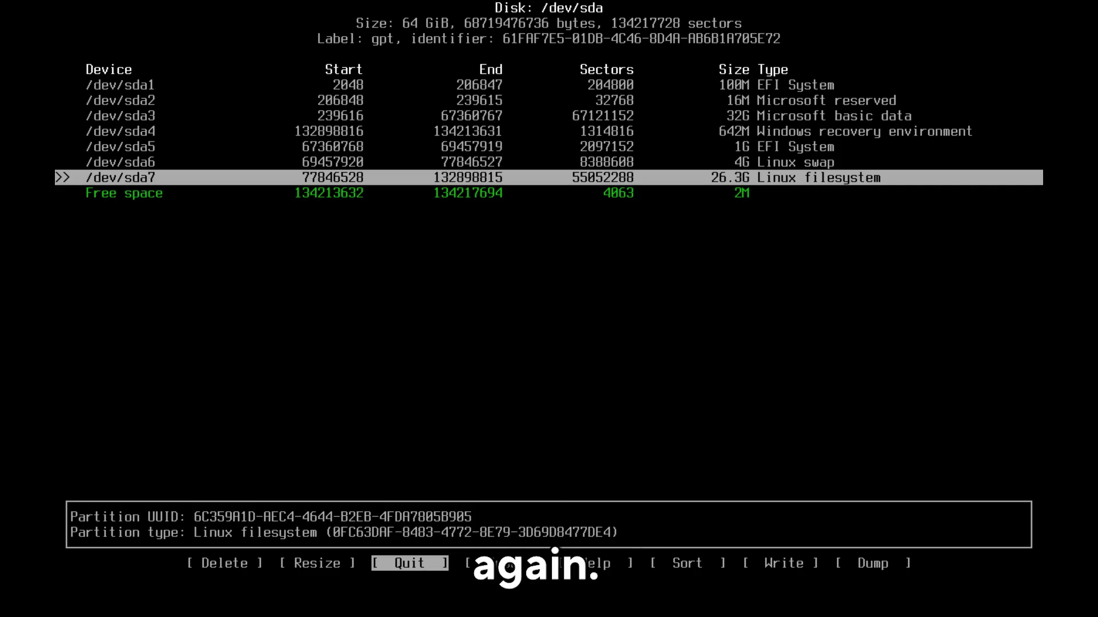
key(Right)
key(Right)
key(Right)
key(Right)
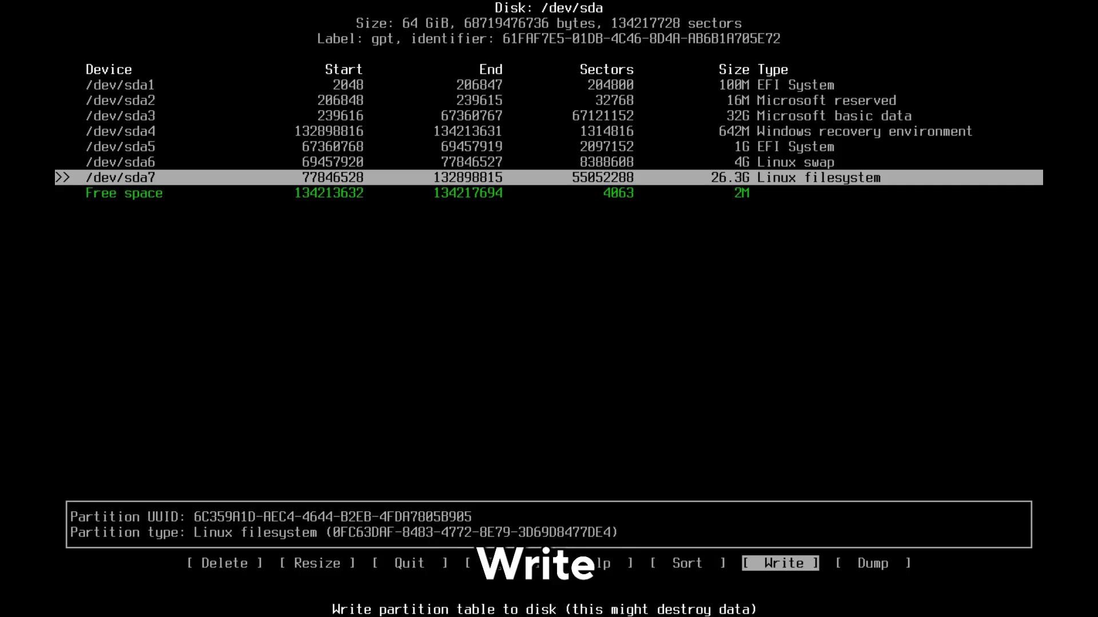
key(Return)
text(yes)
key(Return)
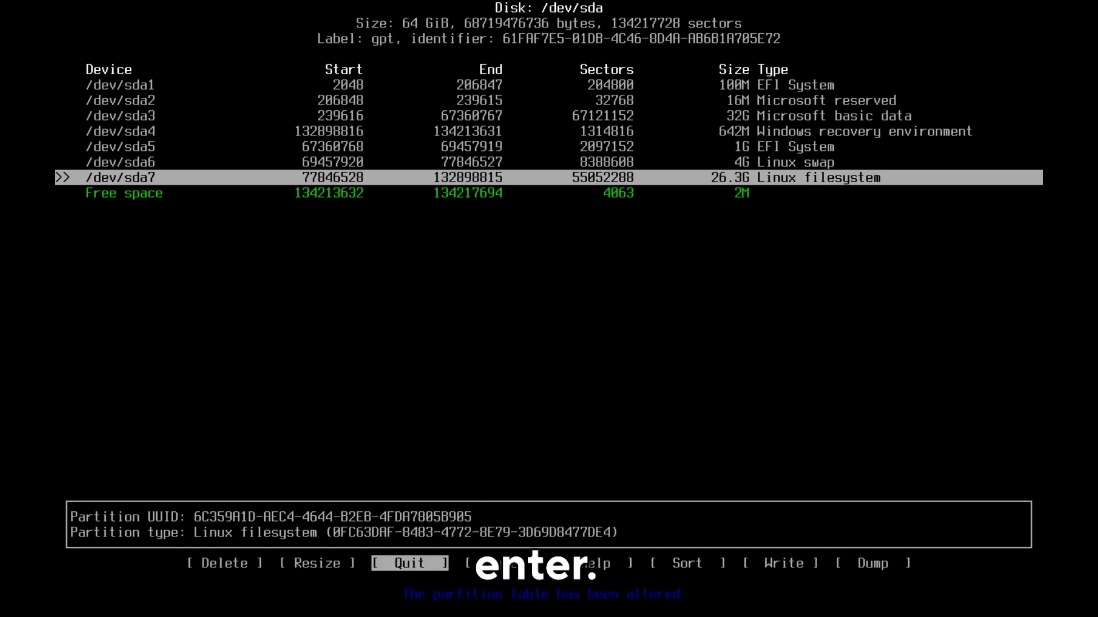
Quit cfdisk, clear the screen and format /dev/sda5 as FAT32
key(Return)
text(clear)
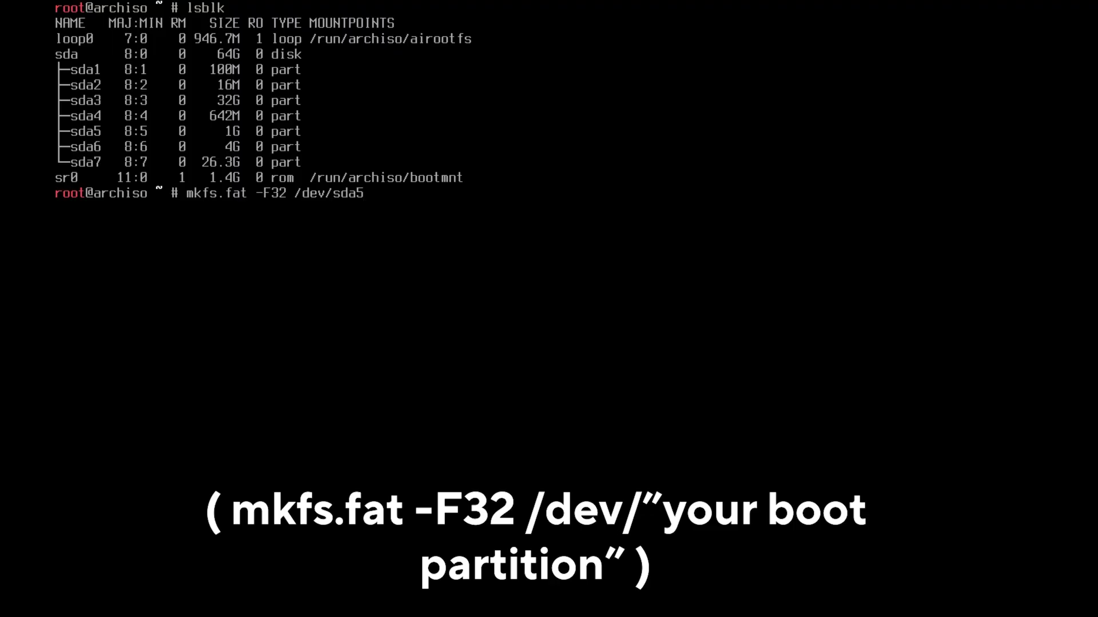
key(Return)
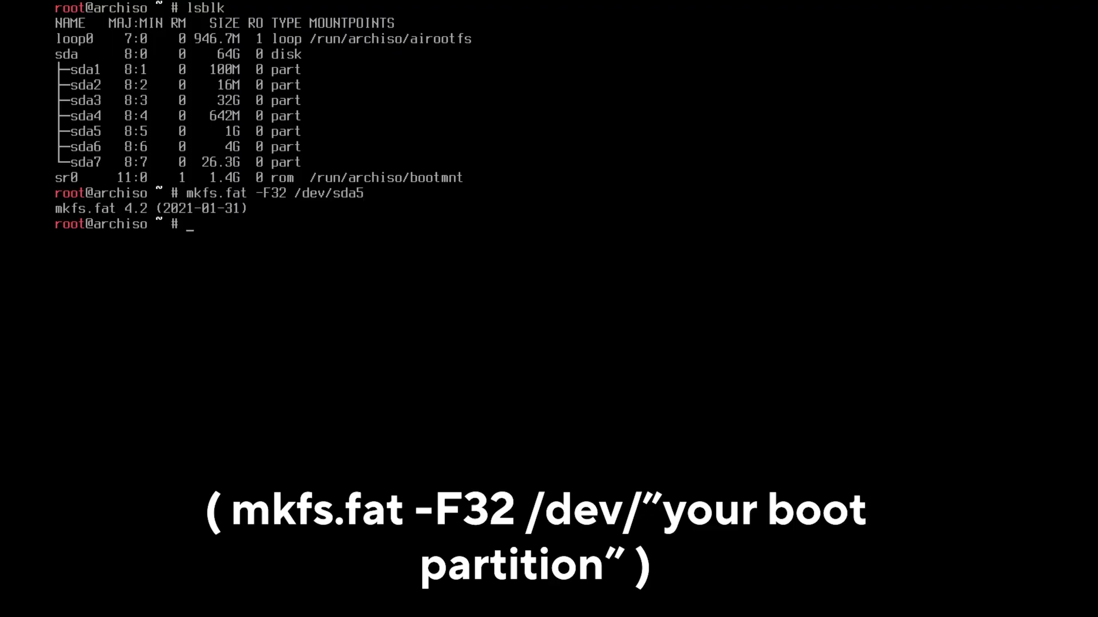
Make /dev/sda6 swap and activate it, then format /dev/sda7 as ext4
text(mkswap /dev/sda6)
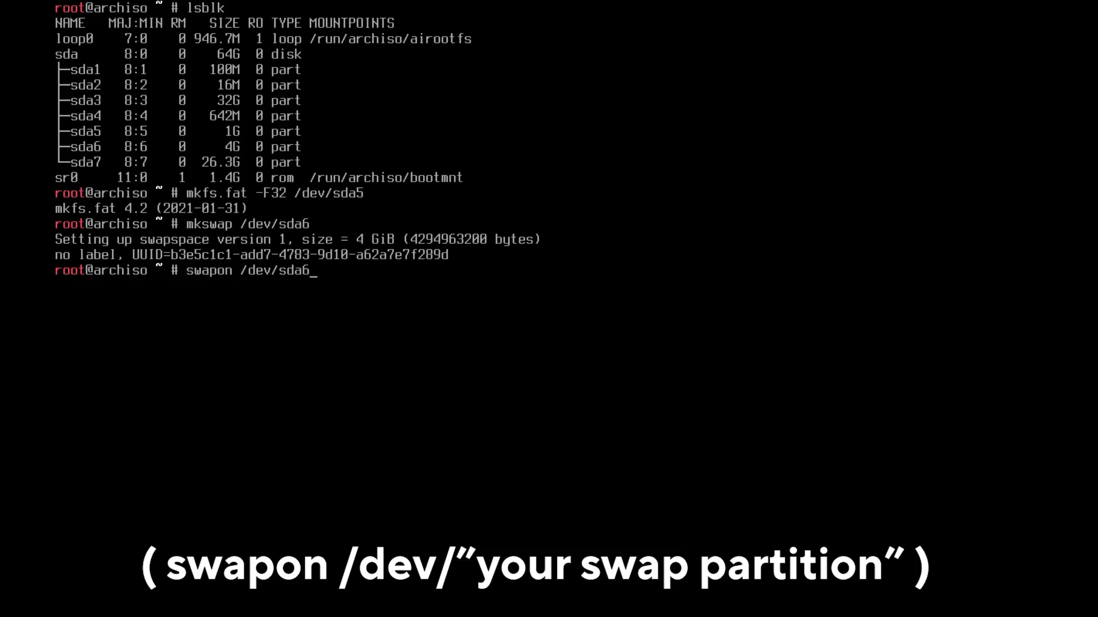
key(Return)
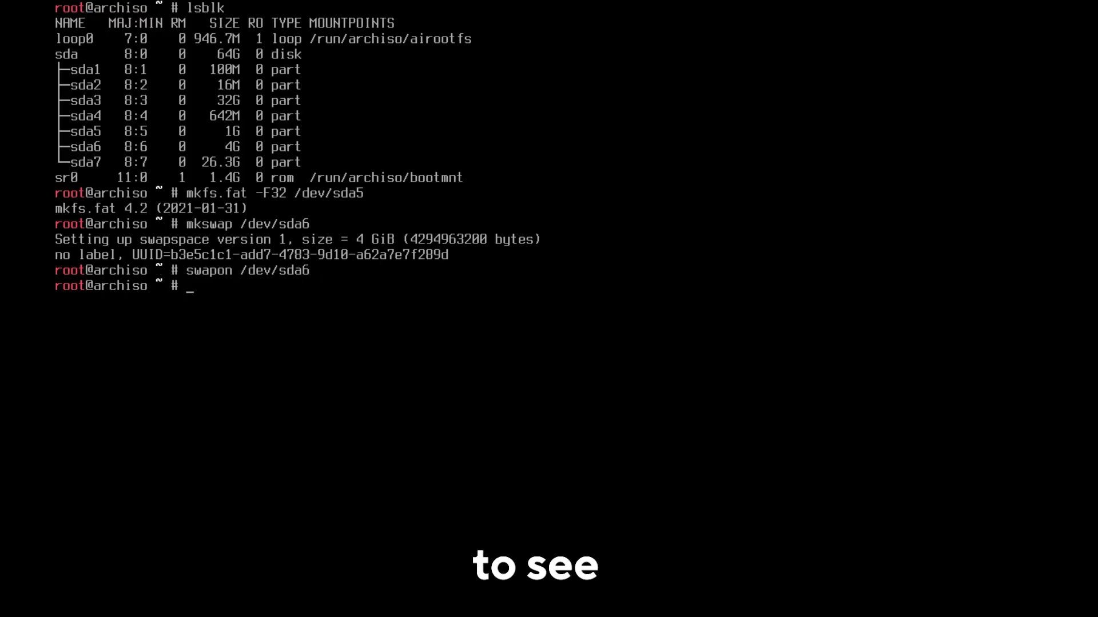
text(mkfs.ext4 /de)
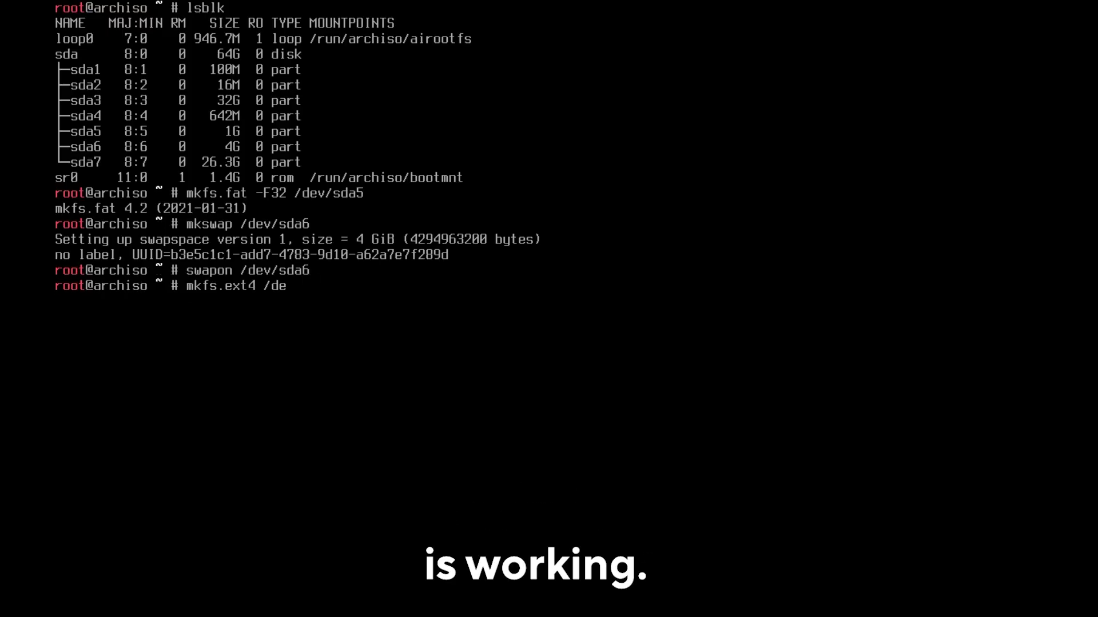
text(v/sda7)
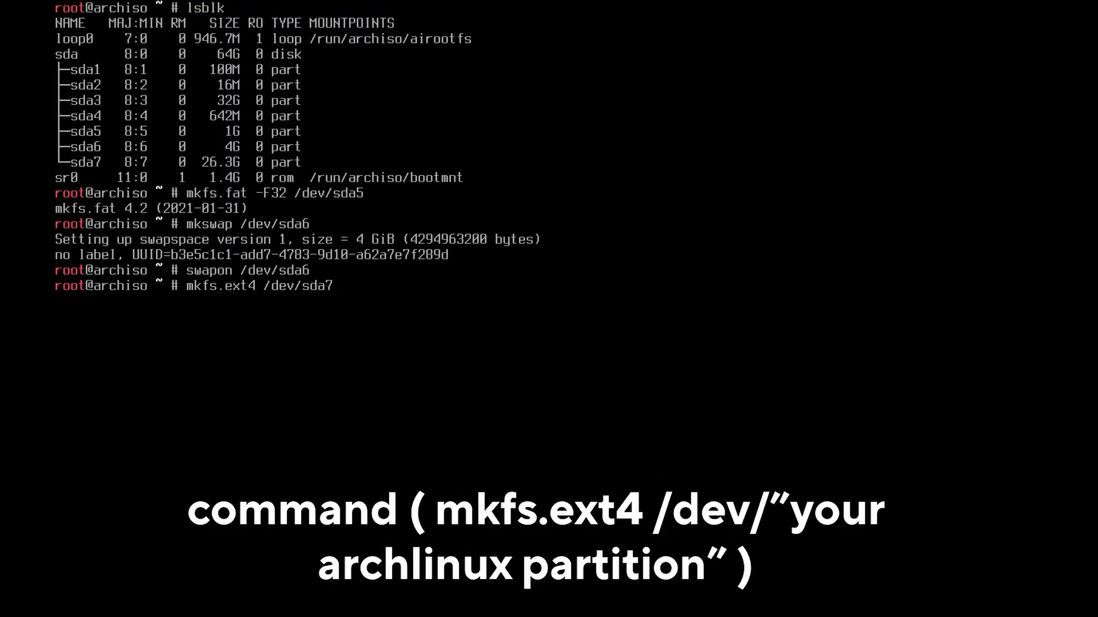
key(Return)
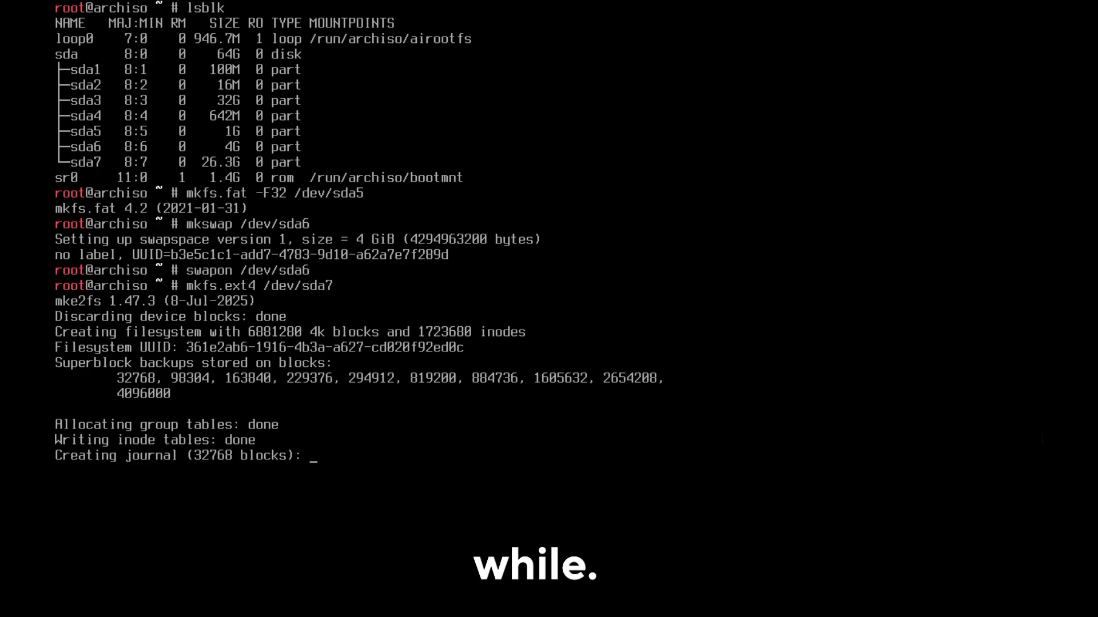
key(Return)
text(clear)
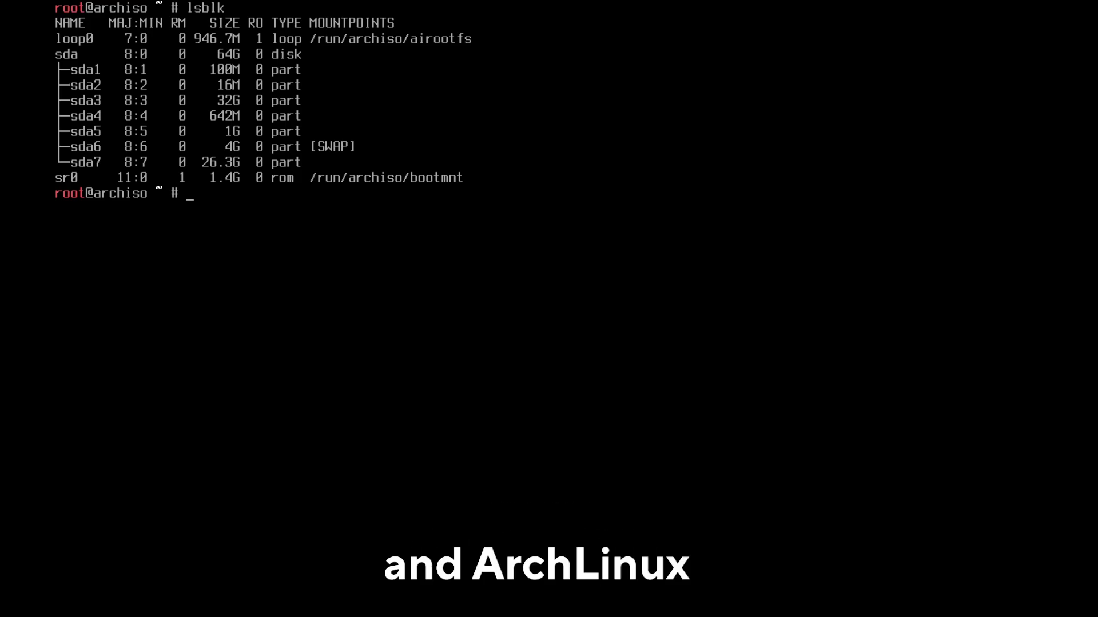
Mount /dev/sda7 at /mnt, create /mnt/boot, and mount /dev/sda5 at /mnt/boot
text(mount /d)
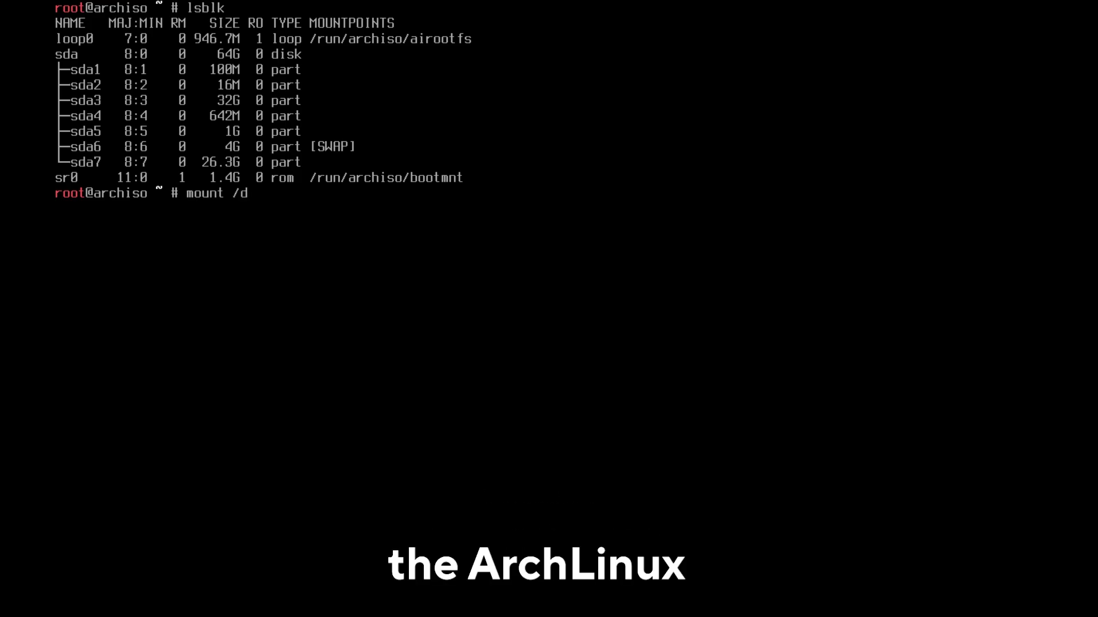
text(ev/sda)
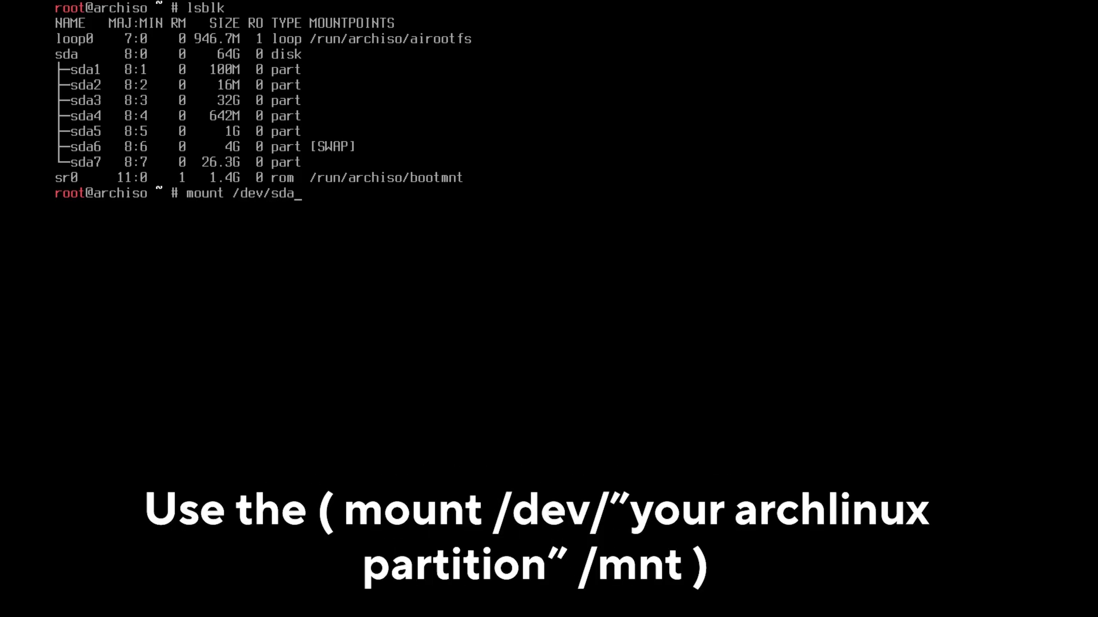
text(7 /mnt)
key(Return)
text(mkdir /mnt/boot)
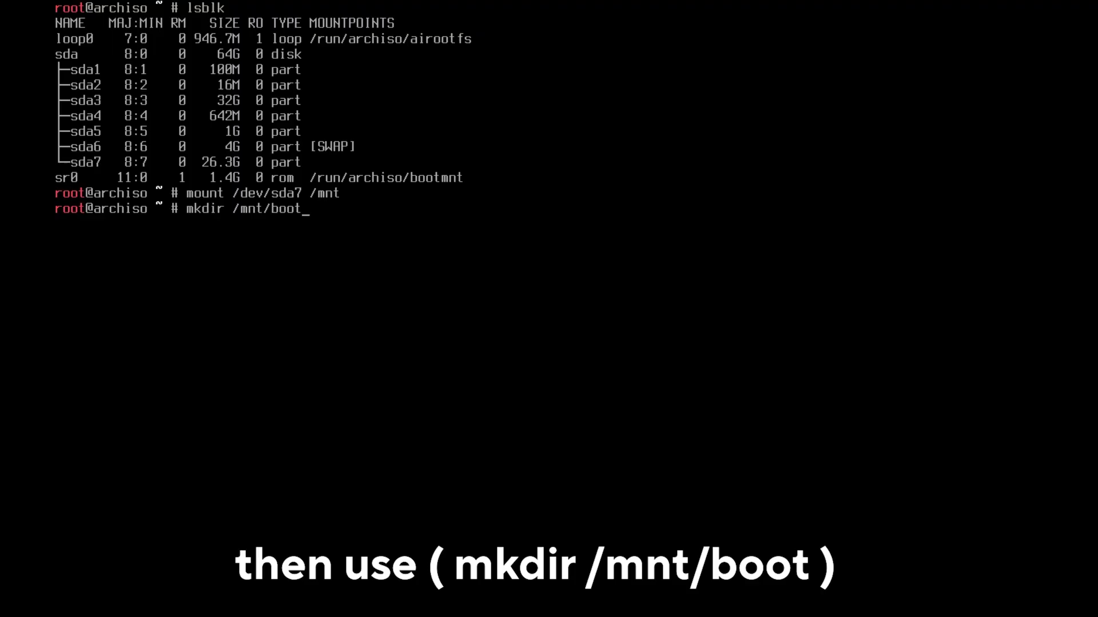
key(Return)
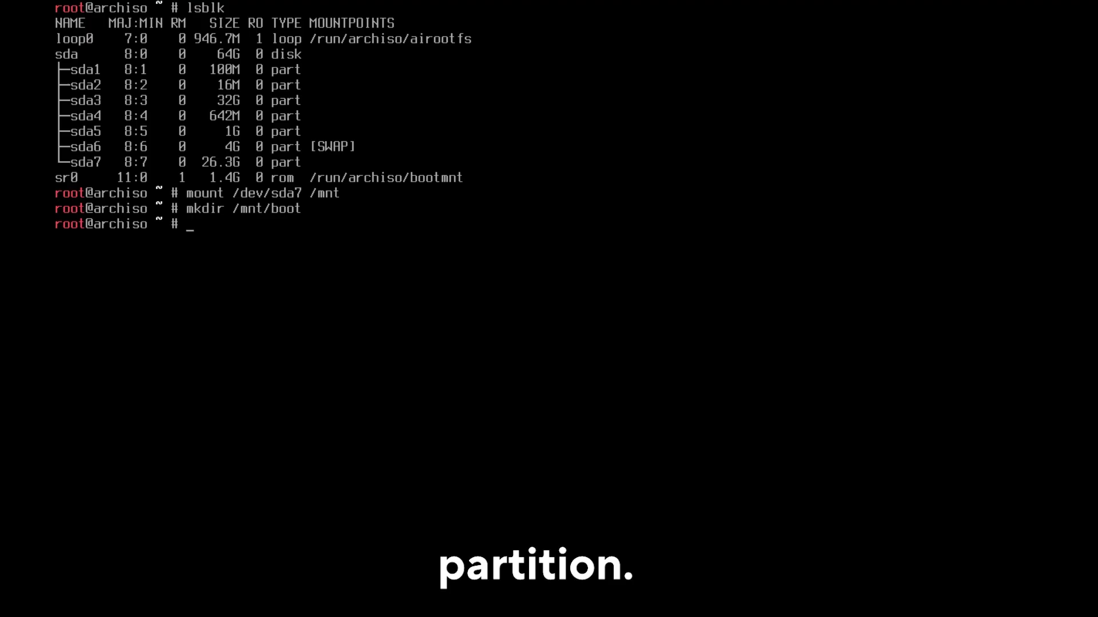
text(mount /dev/sda5 /mnt/boot)
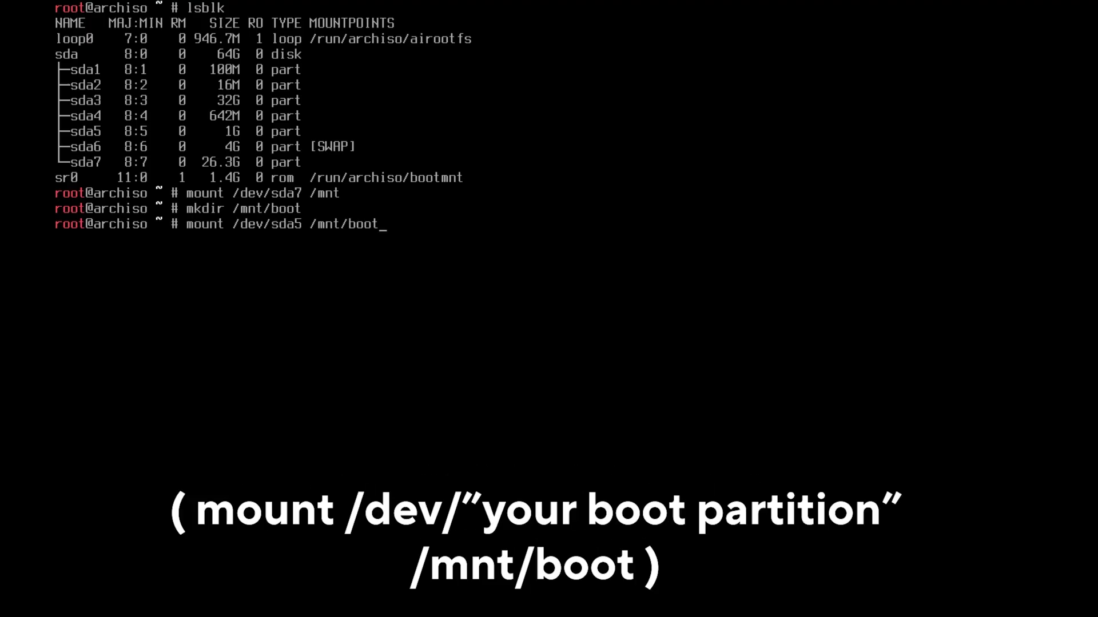
key(Return)
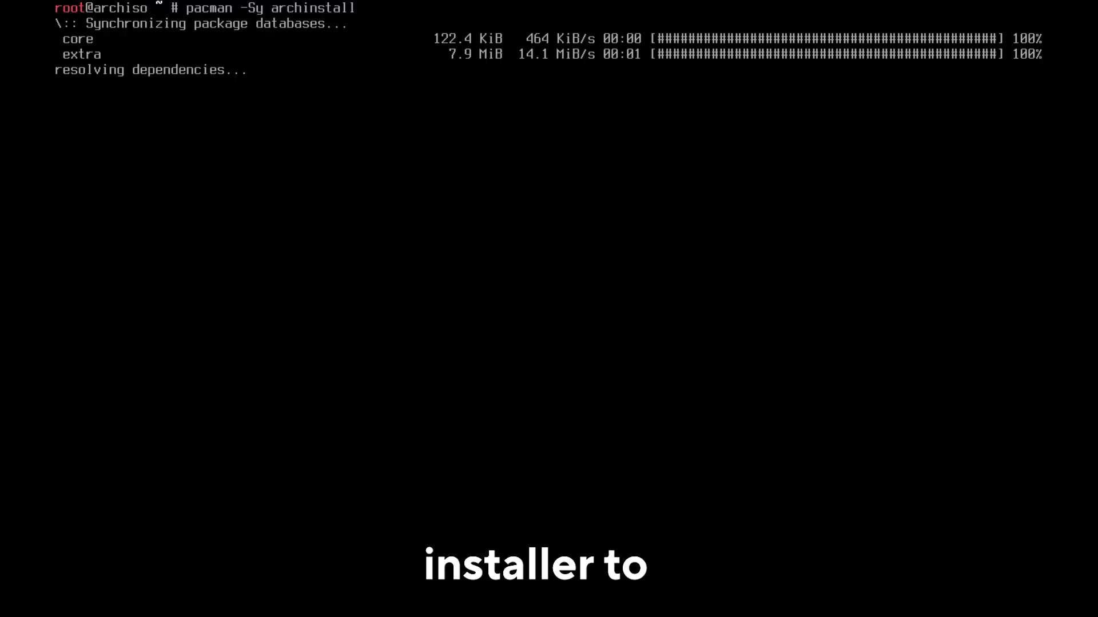
Install the archinstall package with pacman -Sy, answering y, then launch archinstall
text(y)
key(Return)
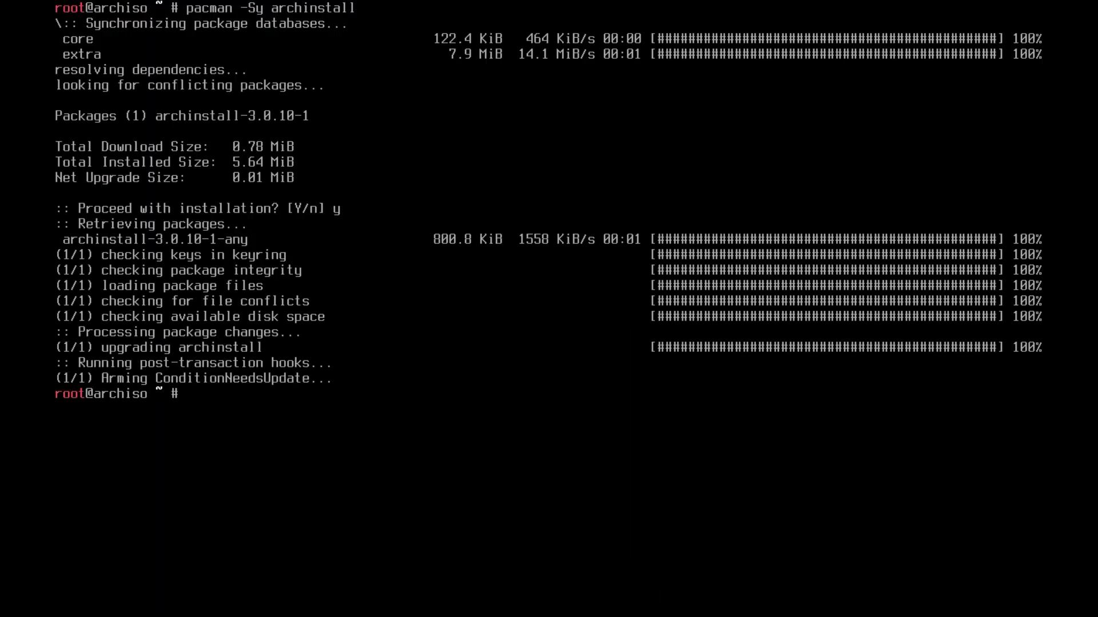
text(archinstall)
key(Return)
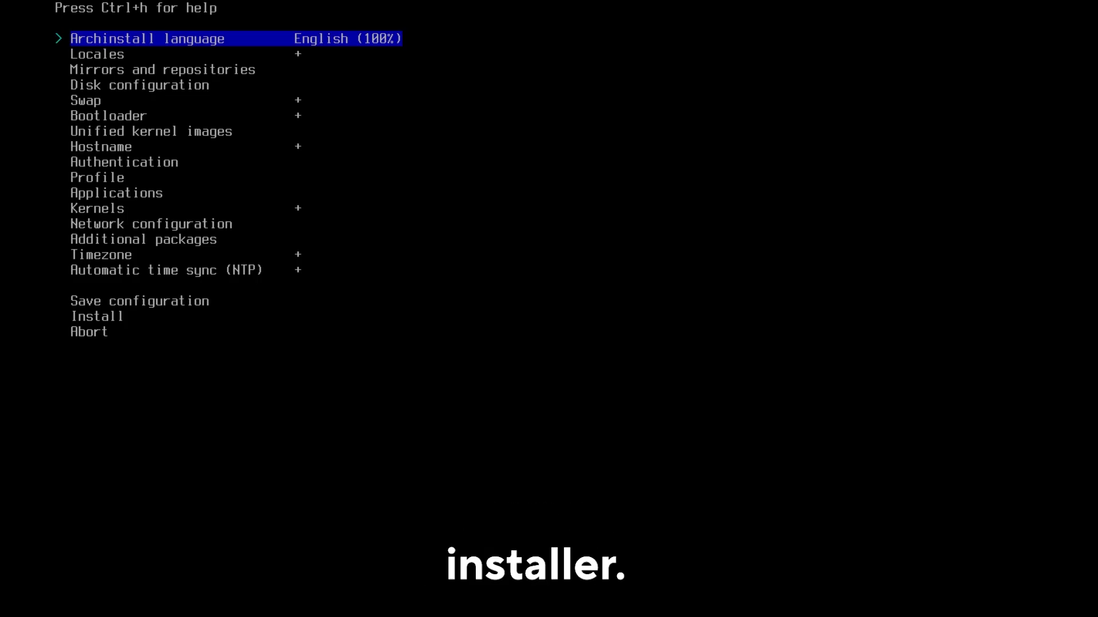
Enable the multilib repository under Mirrors and repositories, then return to the main menu
key(Down)
key(Return)
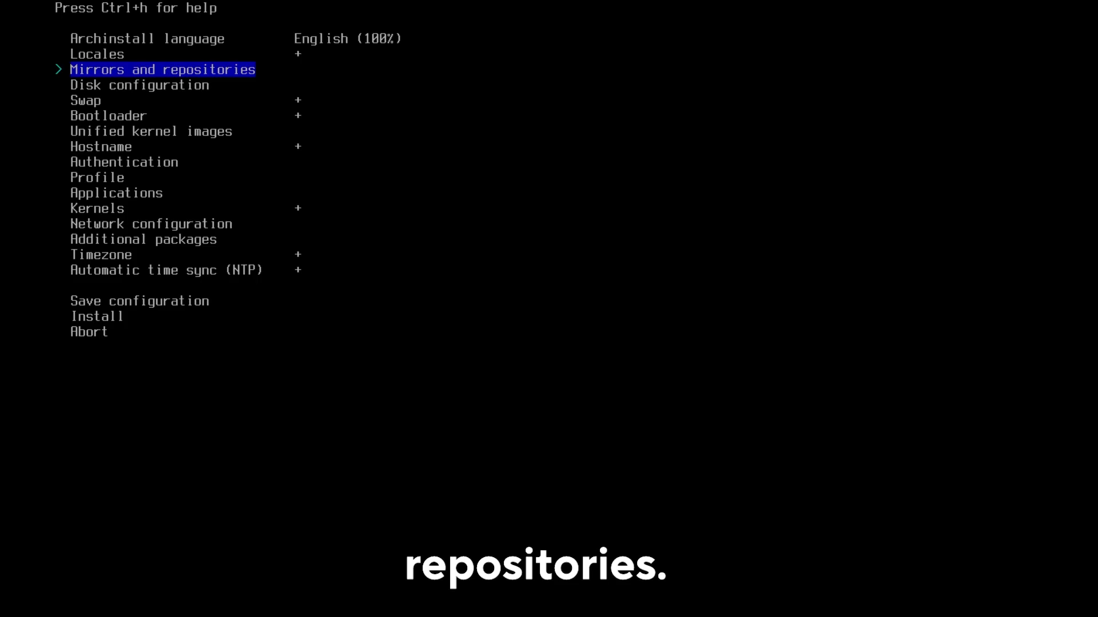
key(Return)
key(Return)
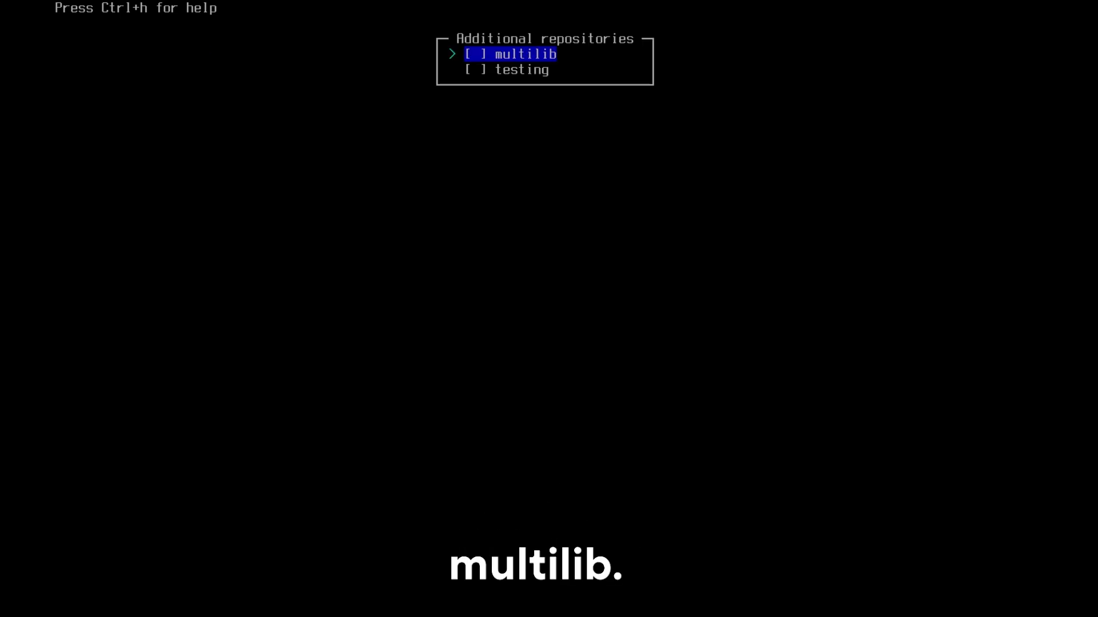
key(space)
key(Return)
key(Down)
key(Down)
key(Return)
key(Down)
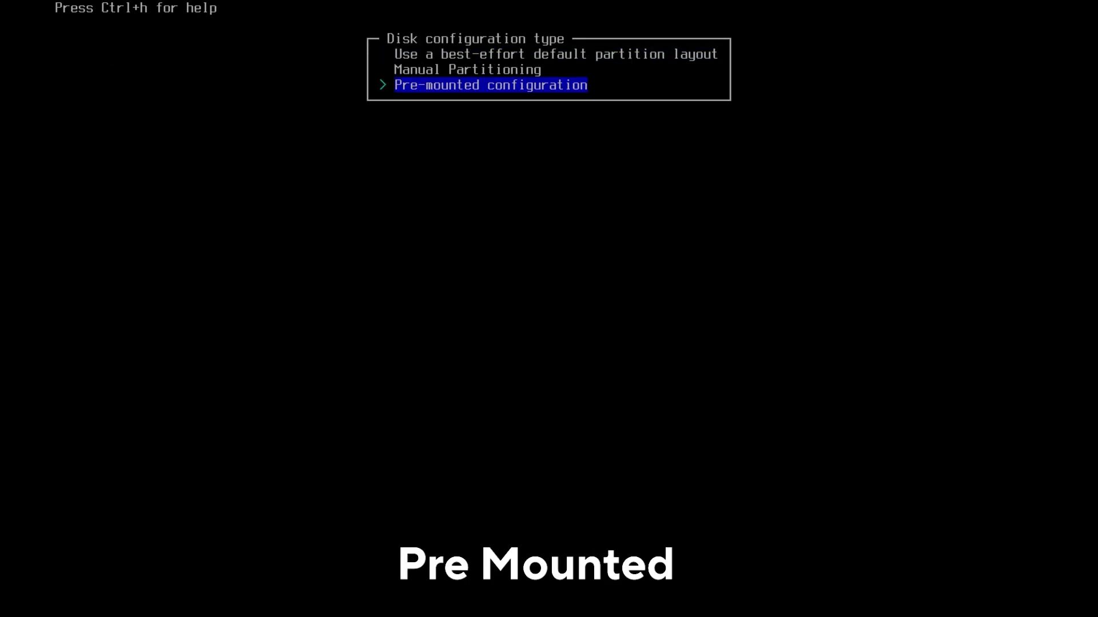
Choose the pre-mounted disk configuration with /mnt as the root
key(Return)
text(/mnt)
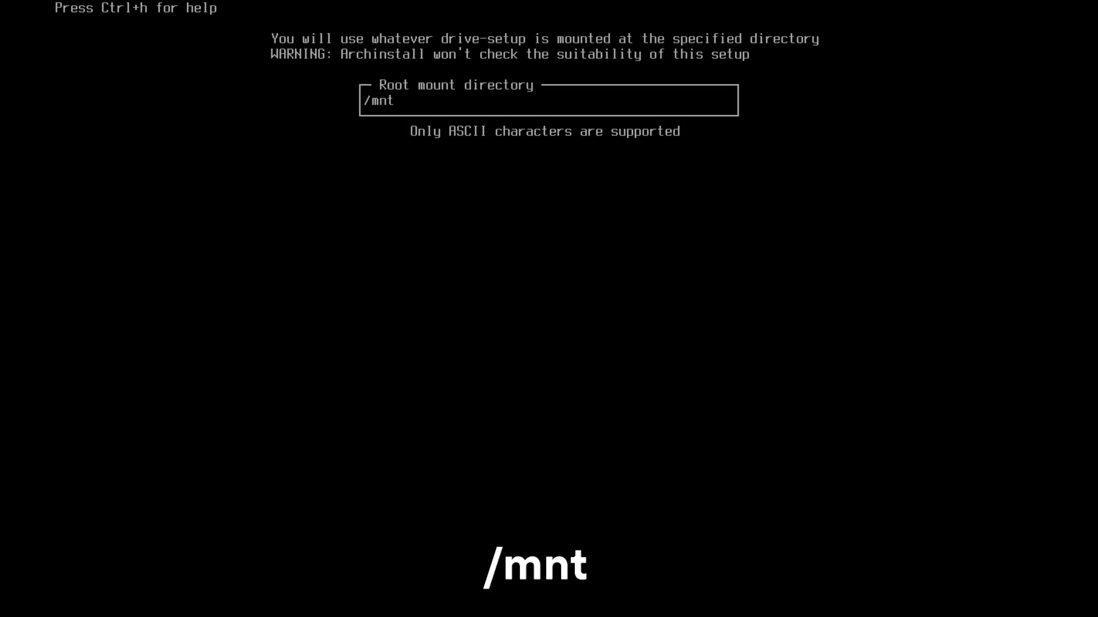
key(Return)
key(Escape)
Turn off swap on zram and make Grub the bootloader
key(Down)
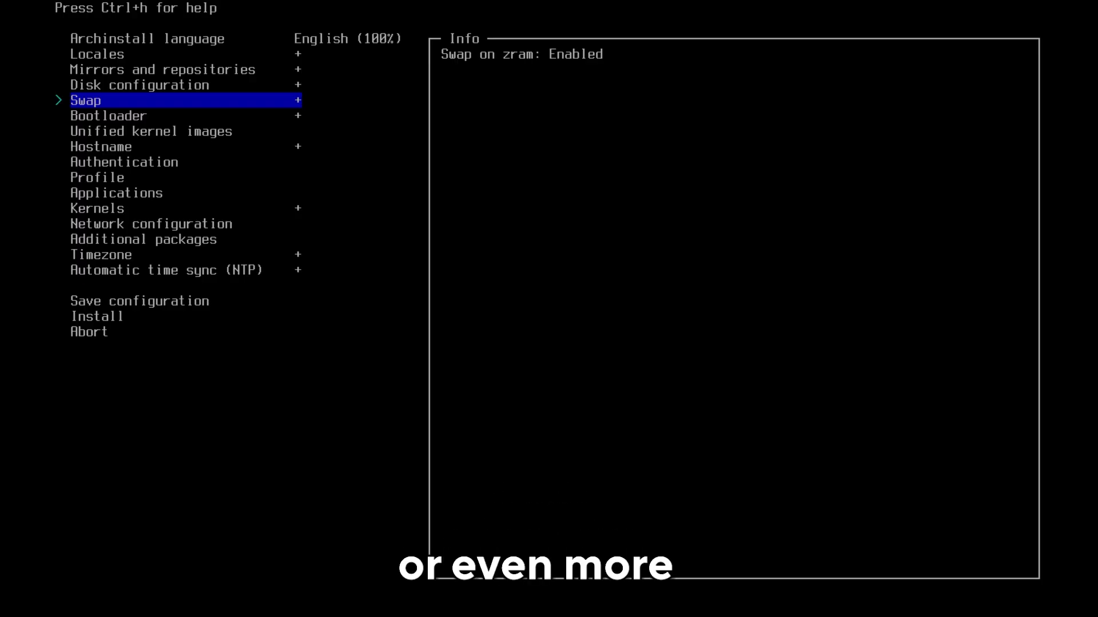
key(Return)
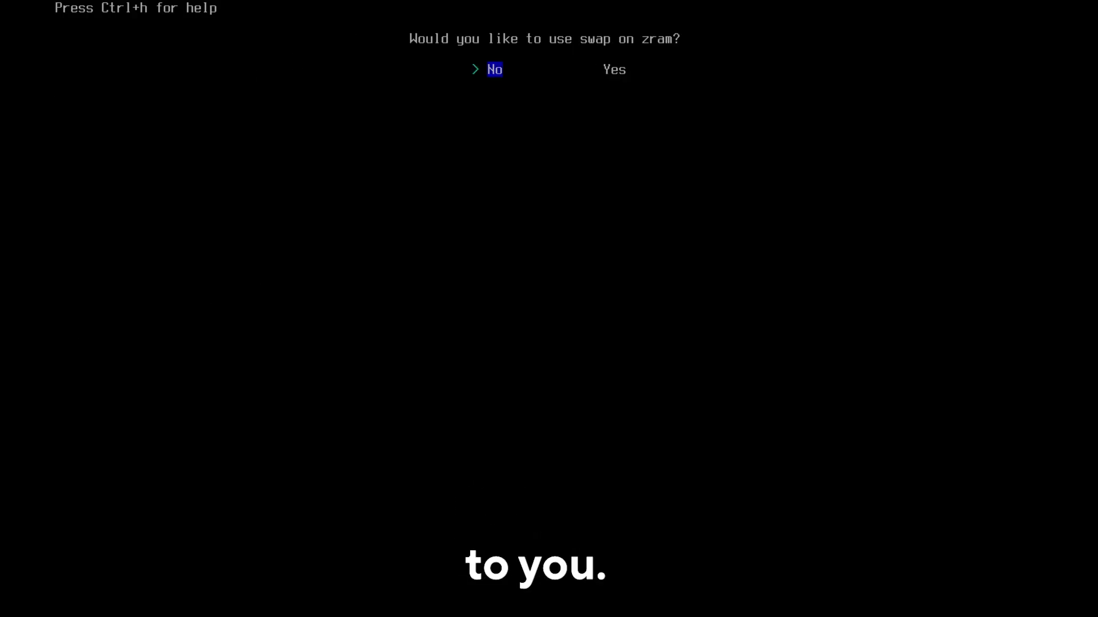
key(Return)
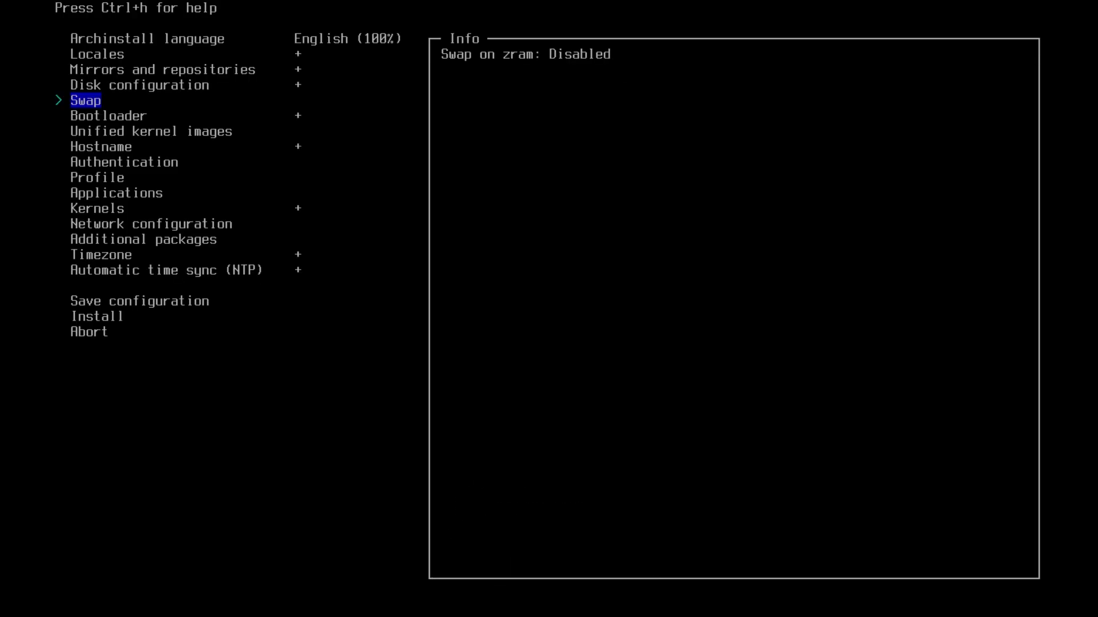
key(Down)
key(Return)
key(Down)
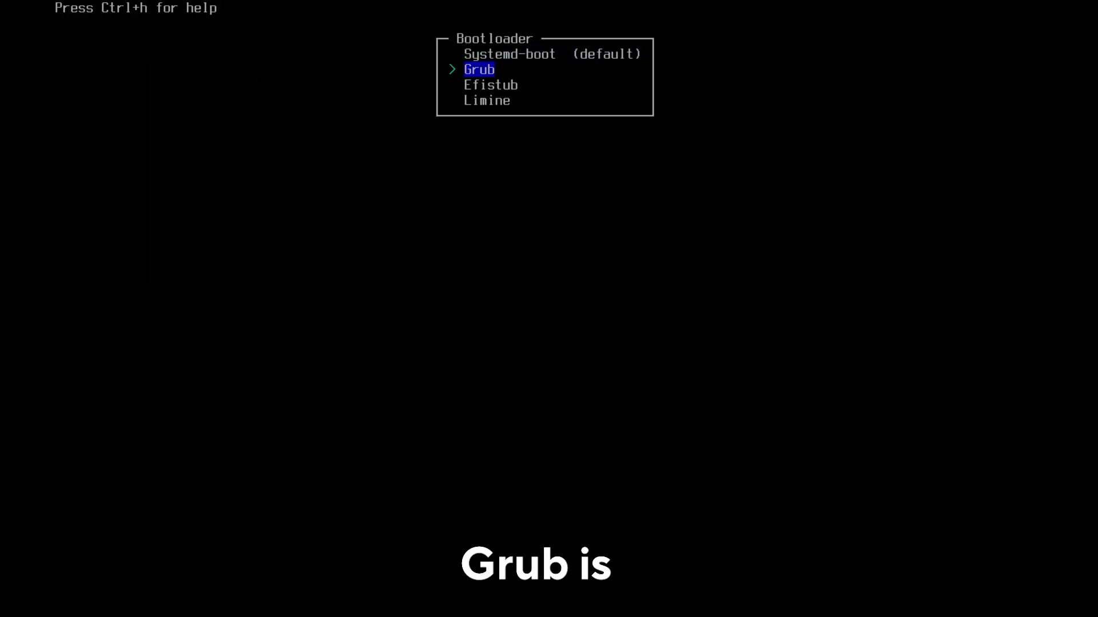
key(Return)
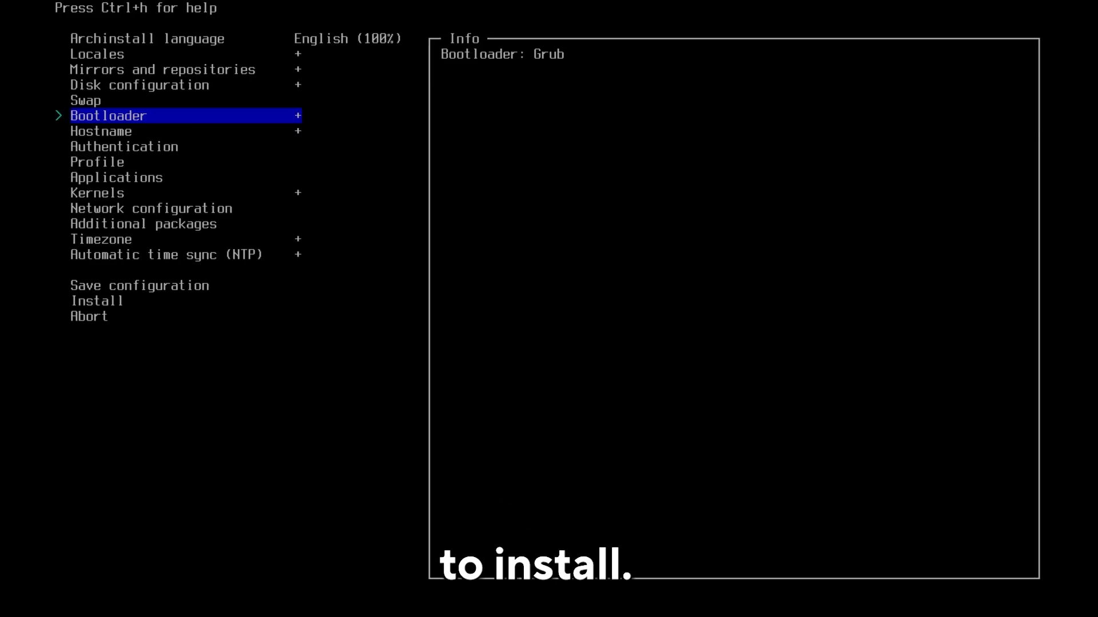
key(Down)
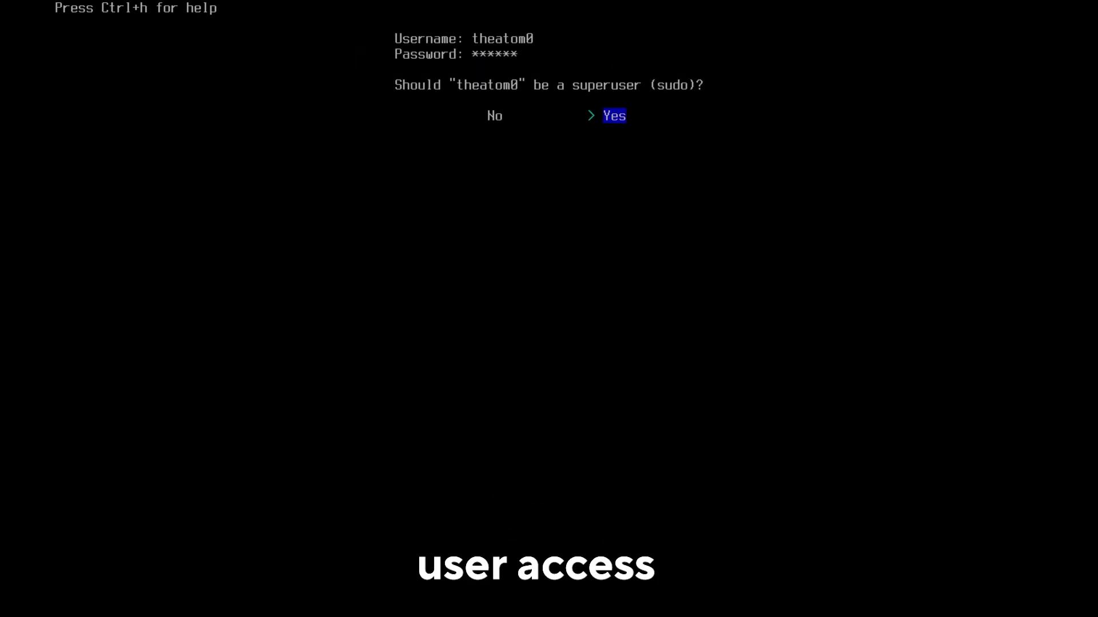
Set the root password, give the new user superuser rights, and choose the KDE Plasma desktop profile
key(Return)
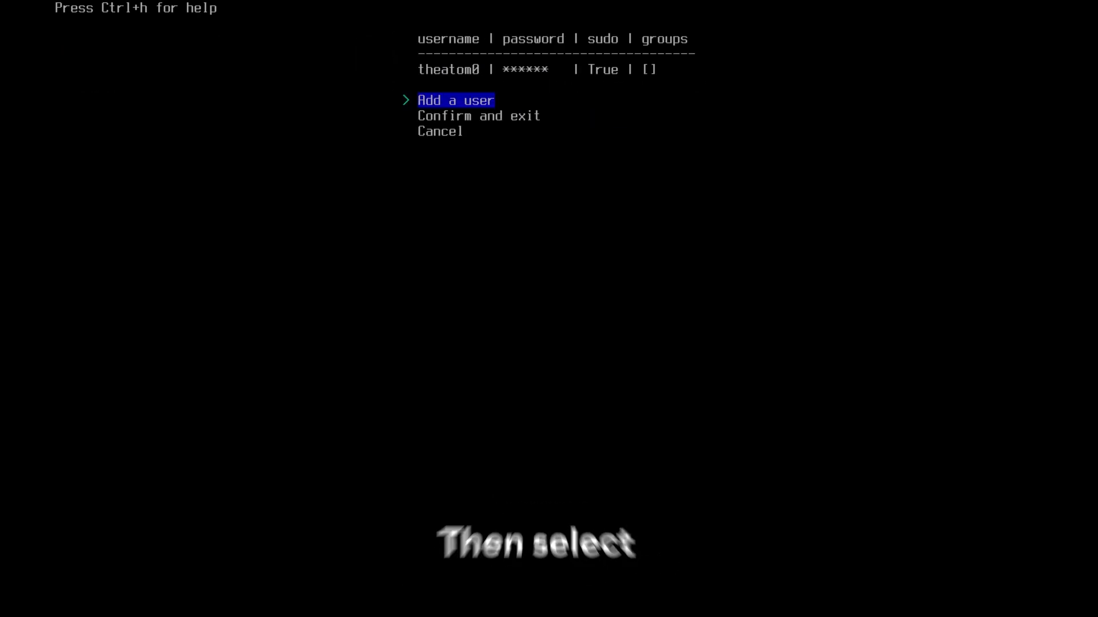
key(Down)
key(Return)
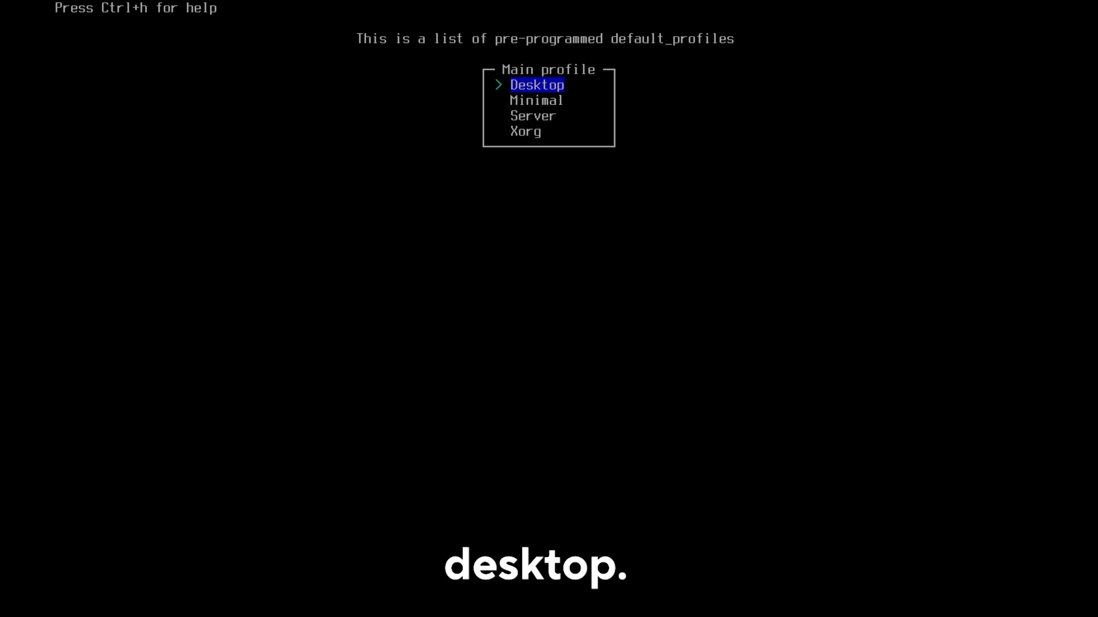
key(Return)
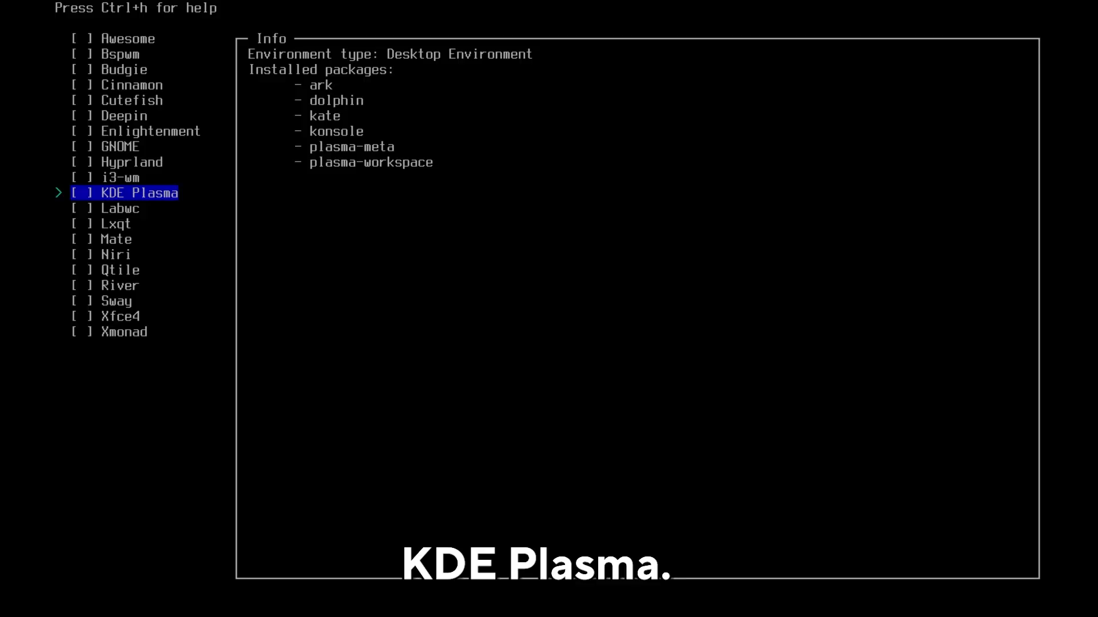
key(Return)
key(Return)
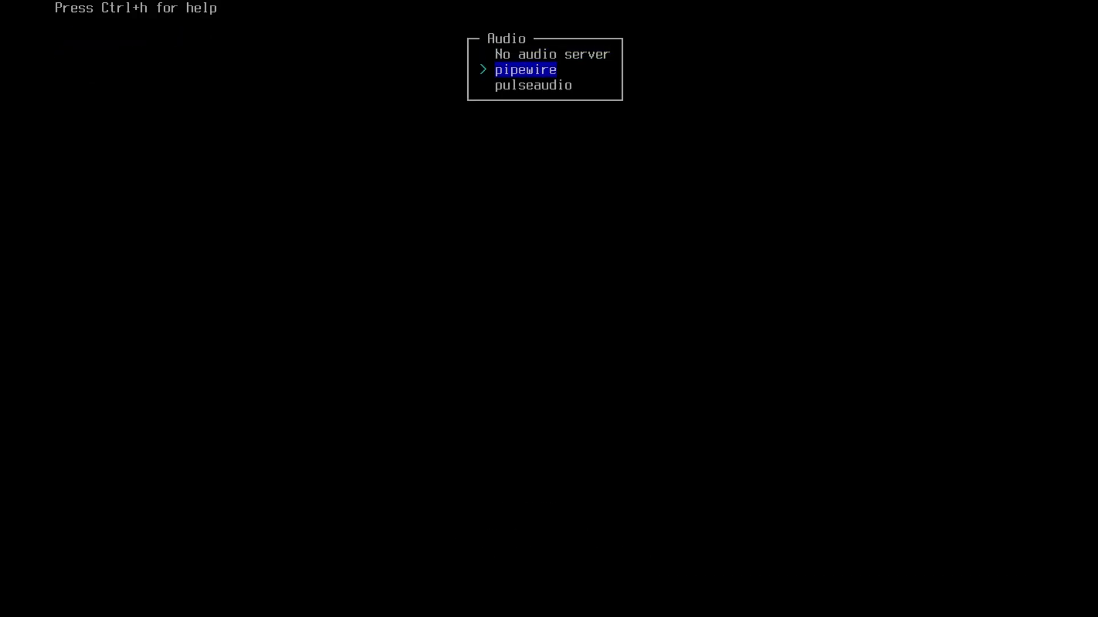
Pick pipewire for audio and keep the linux kernel after reviewing the hardened, lts and zen options
key(Return)
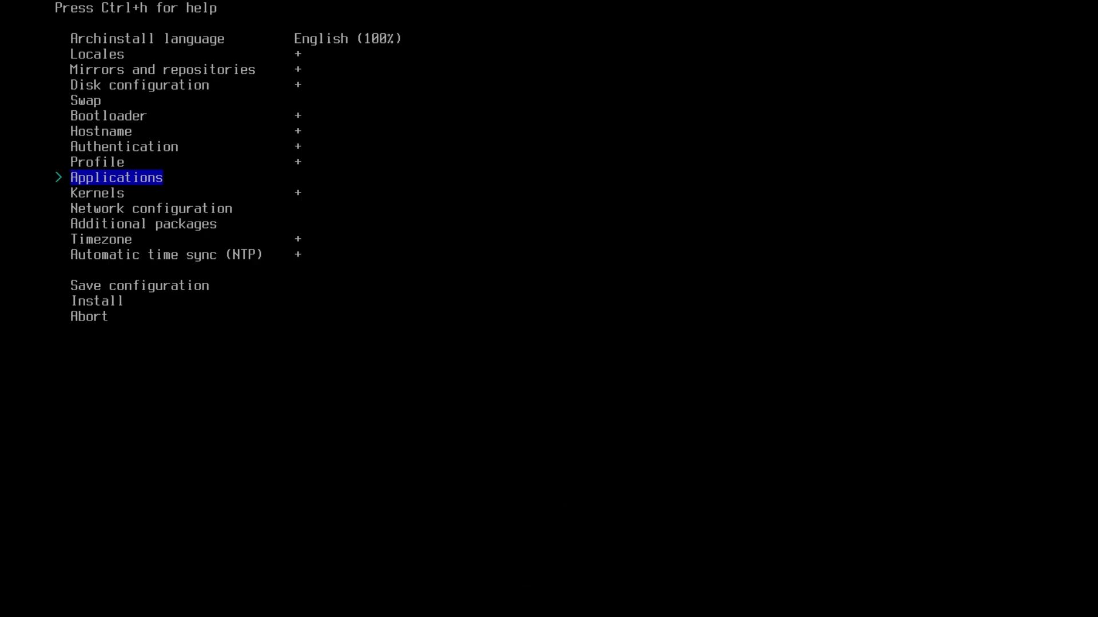
key(Down)
key(Return)
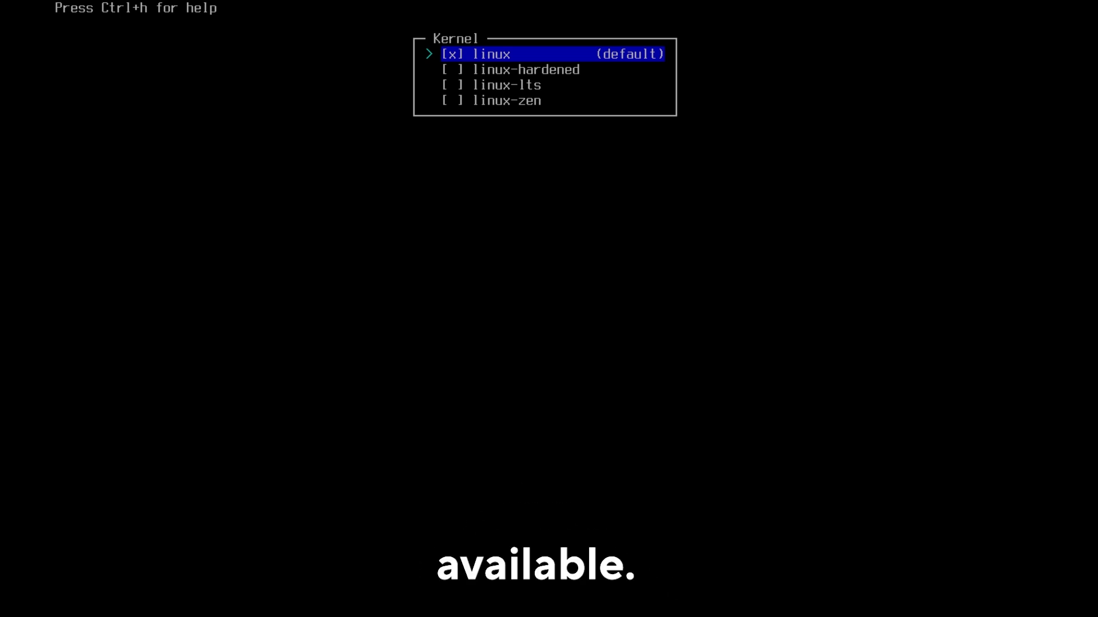
key(Down)
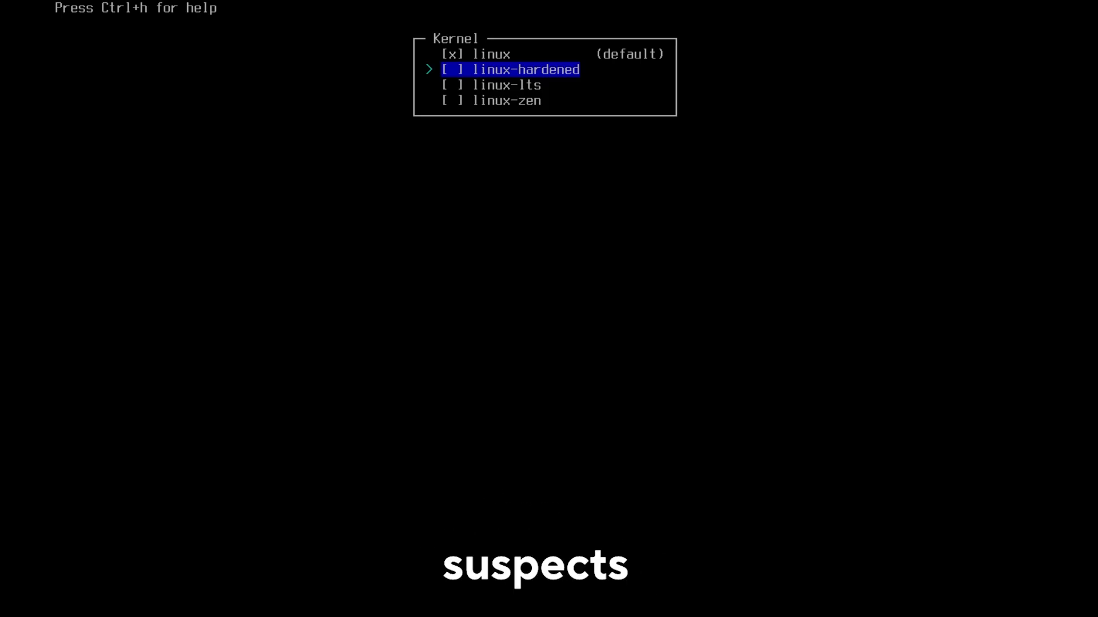
key(Down)
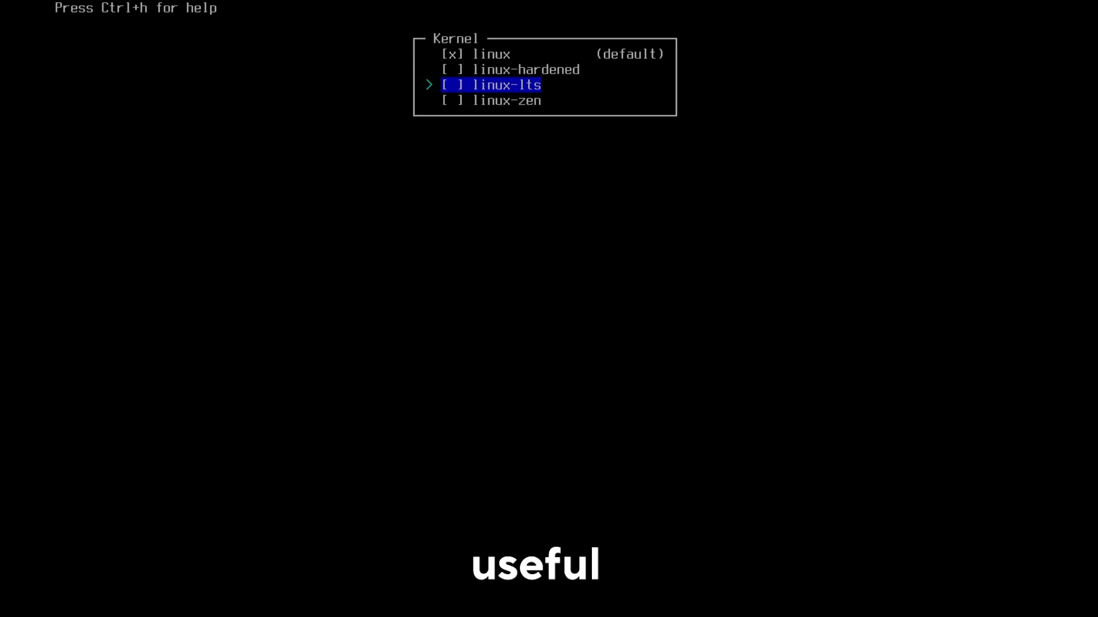
key(Down)
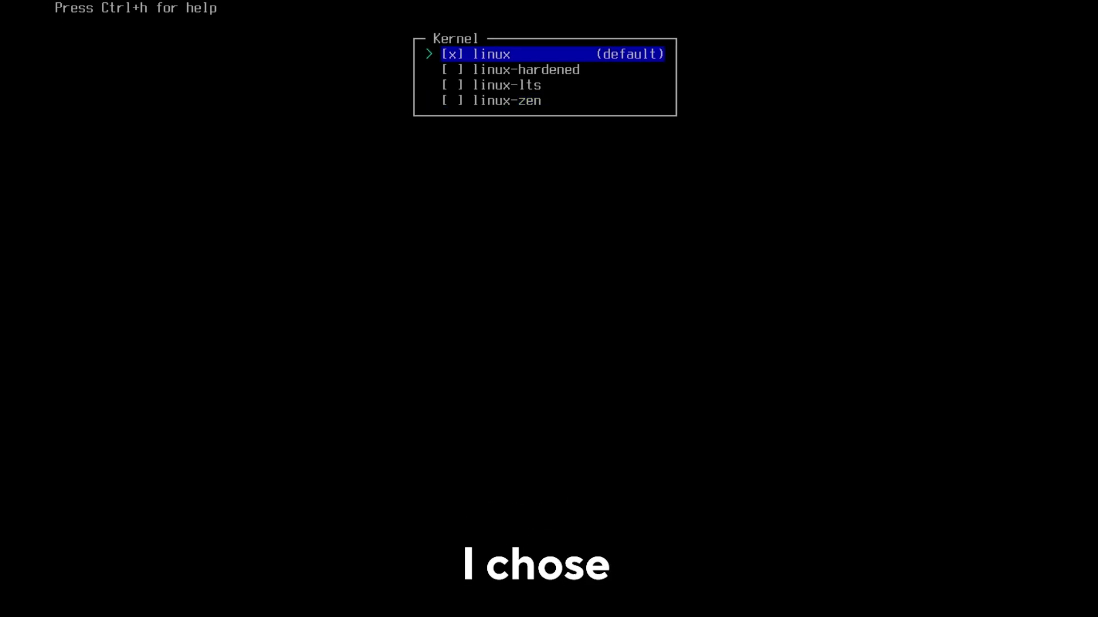
key(Return)
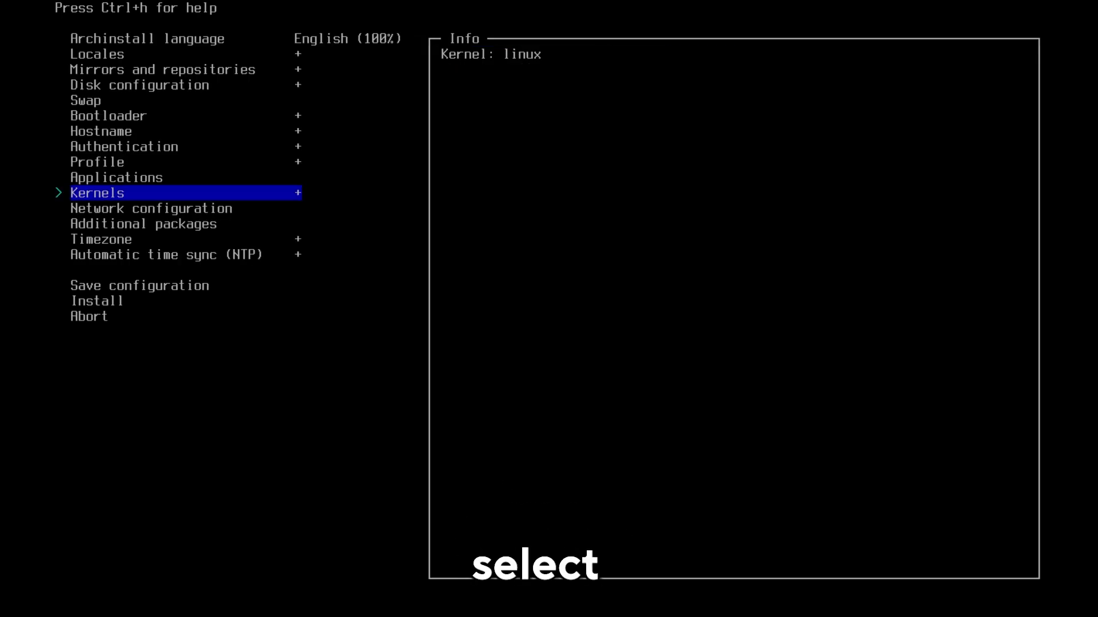
key(Down)
Use NetworkManager for networking and choose an Asia timezone
key(Return)
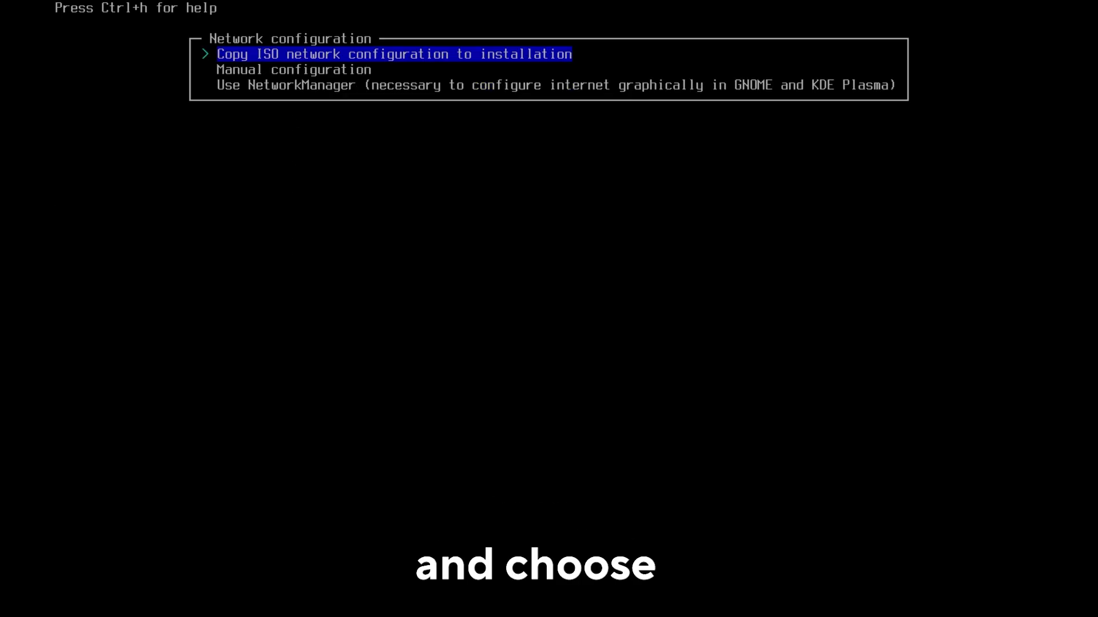
key(Down)
key(Down)
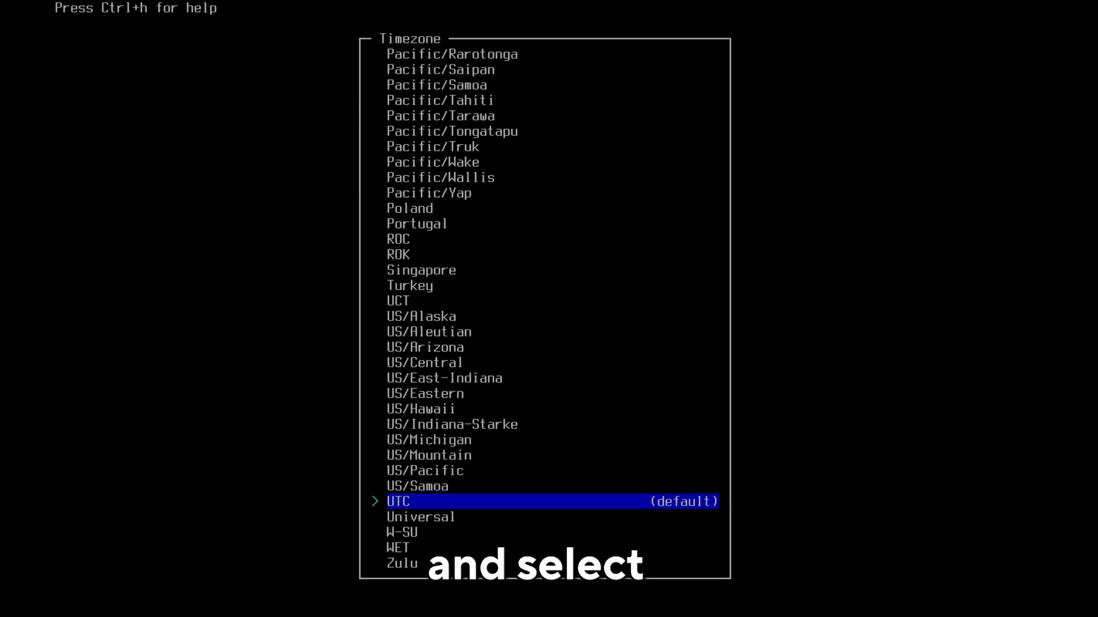
key(Down)
key(Down)
key(Down)
key(Down)
key(Down)
key(Down)
key(Down)
key(Down)
key(Down)
key(Down)
key(Down)
key(Down)
key(Down)
key(Down)
key(Down)
key(Down)
key(Down)
key(Down)
key(Down)
key(Down)
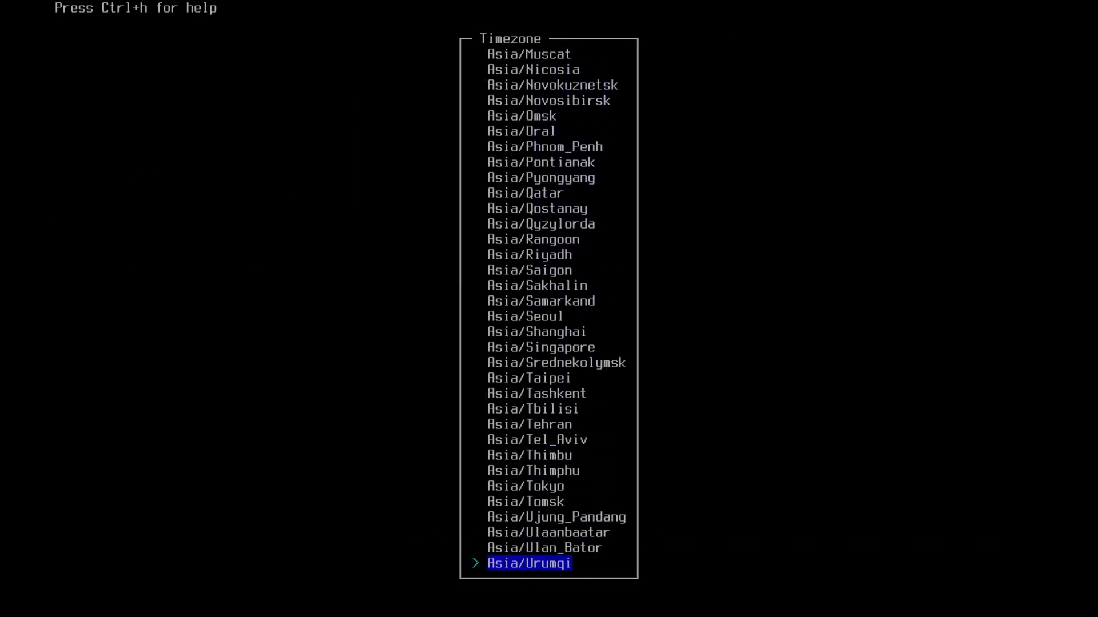
key(Down)
key(Down)
key(Down)
key(Down)
key(Down)
key(Down)
key(Down)
key(Down)
key(Down)
key(Down)
key(Down)
key(Down)
key(Return)
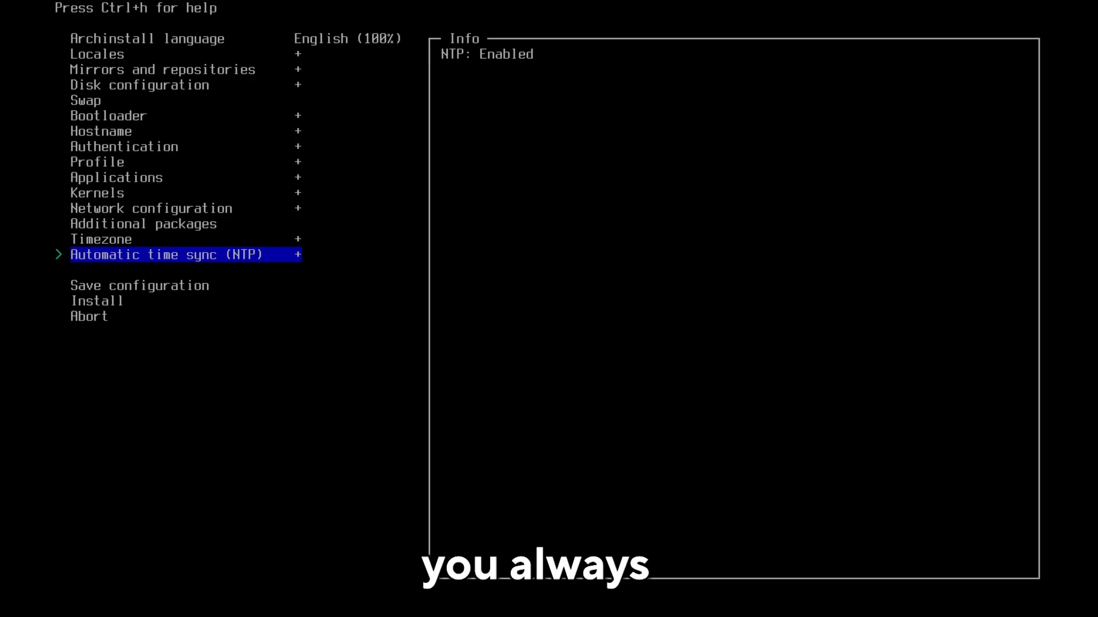
Enable automatic time sync (NTP) and review the settings above it
key(Return)
key(Return)
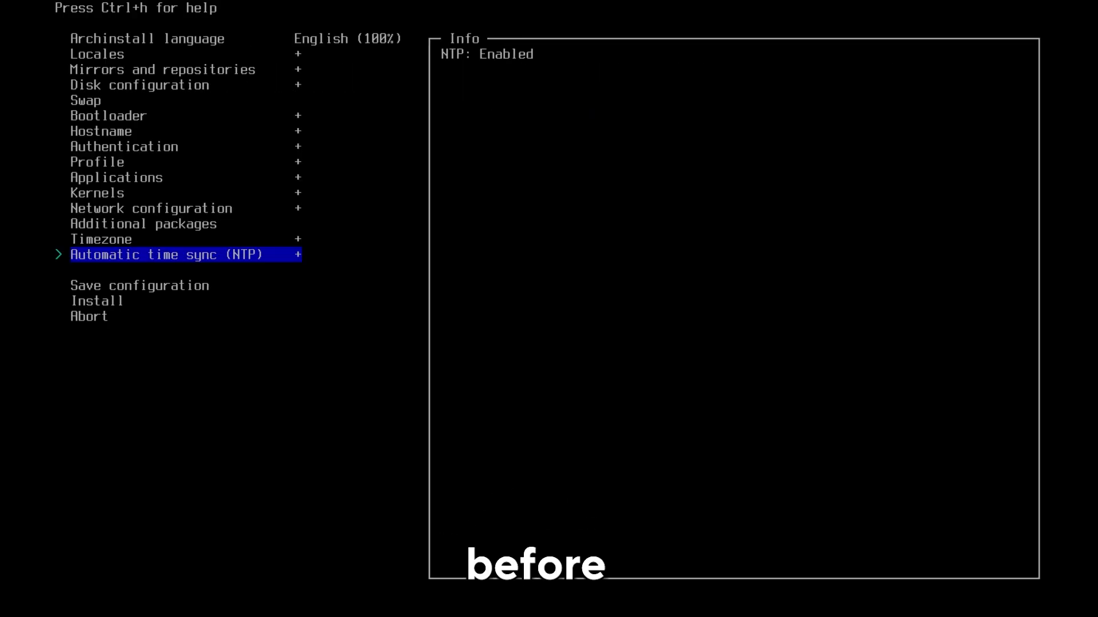
key(Up)
key(Up)
key(Up)
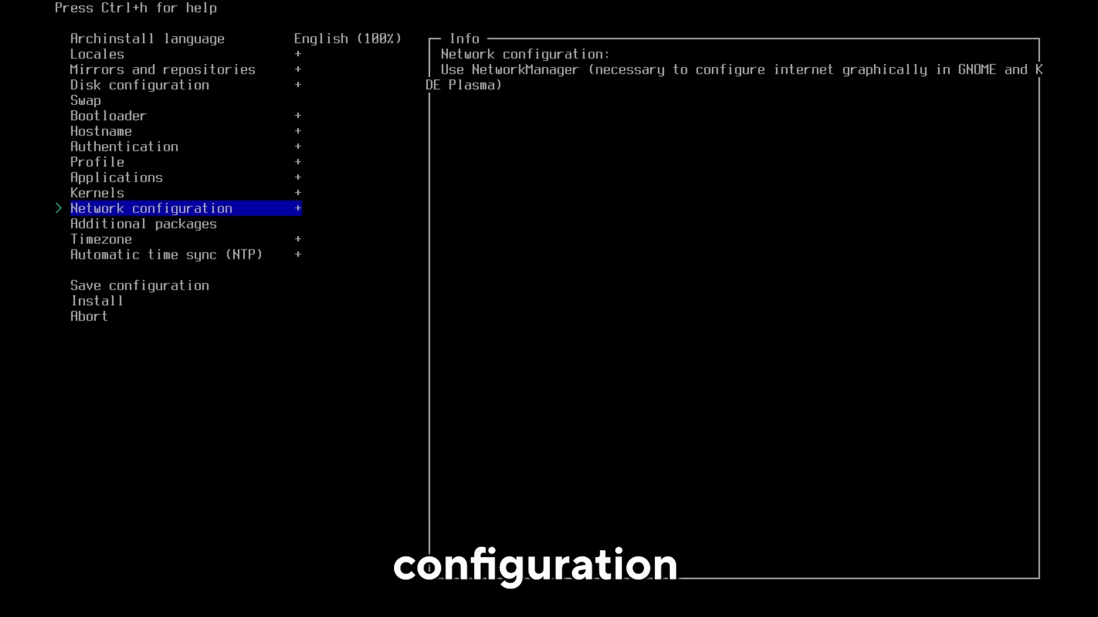
key(Up)
key(Up)
key(Up)
key(Up)
key(Up)
key(Up)
key(Up)
key(Up)
key(Up)
key(Up)
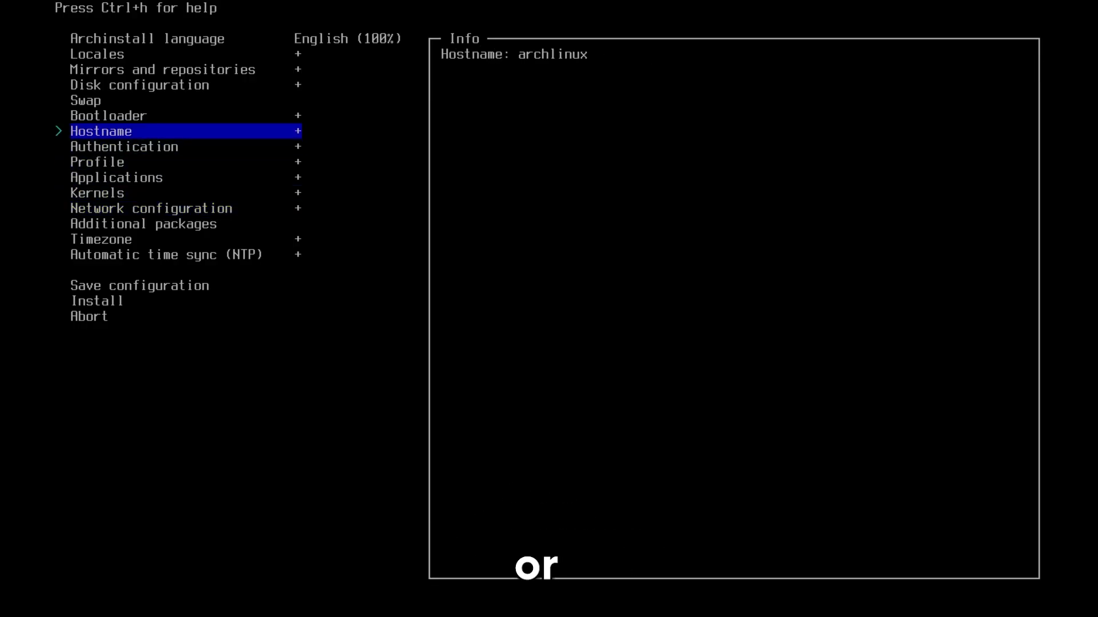
key(Up)
key(Up)
key(Up)
key(Up)
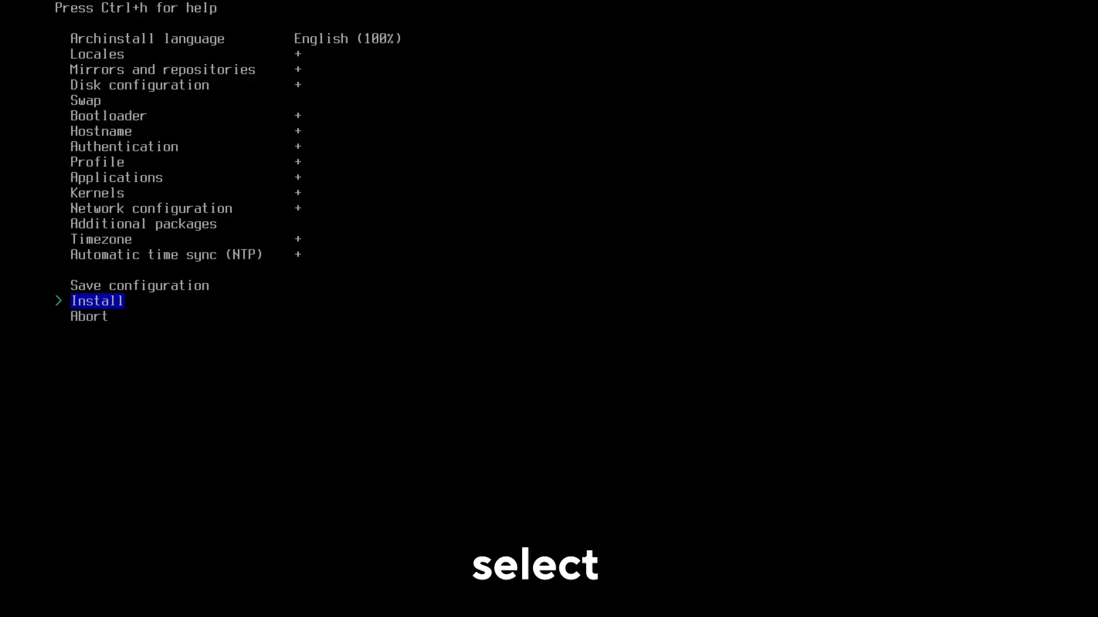
Start the archinstall installation with the chosen configuration
key(Return)
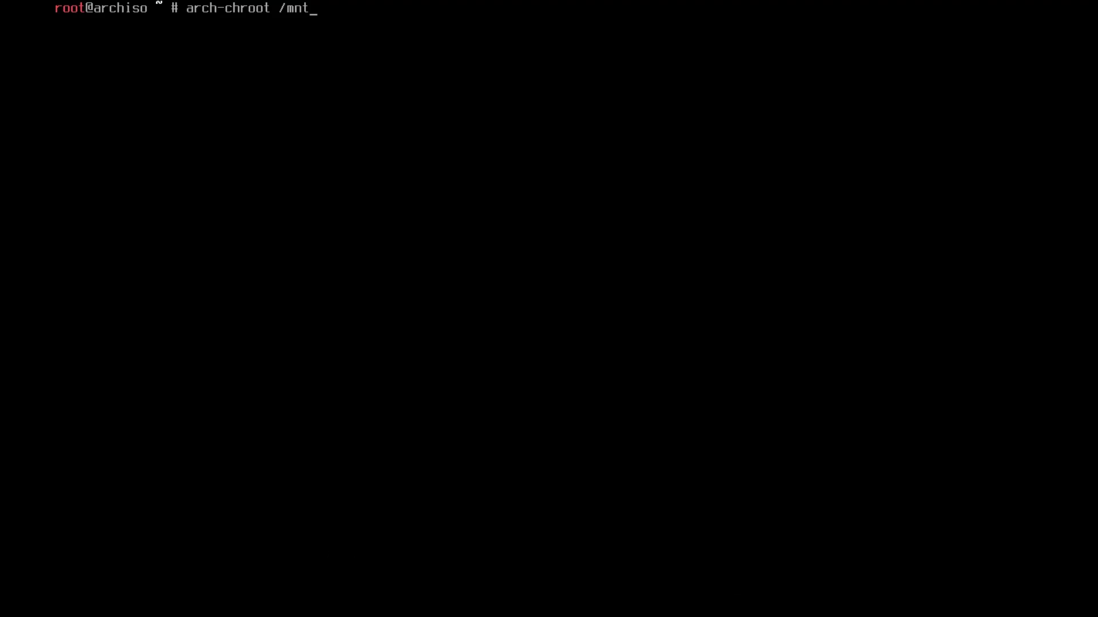
Enter the new system, install EFI GRUB with bootloader id Archlinux, generate grub.cfg, and install os-prober
key(Return)
text(grub-install --target=x86_64-efi --efi-directory=/boot --bootloader-id=)
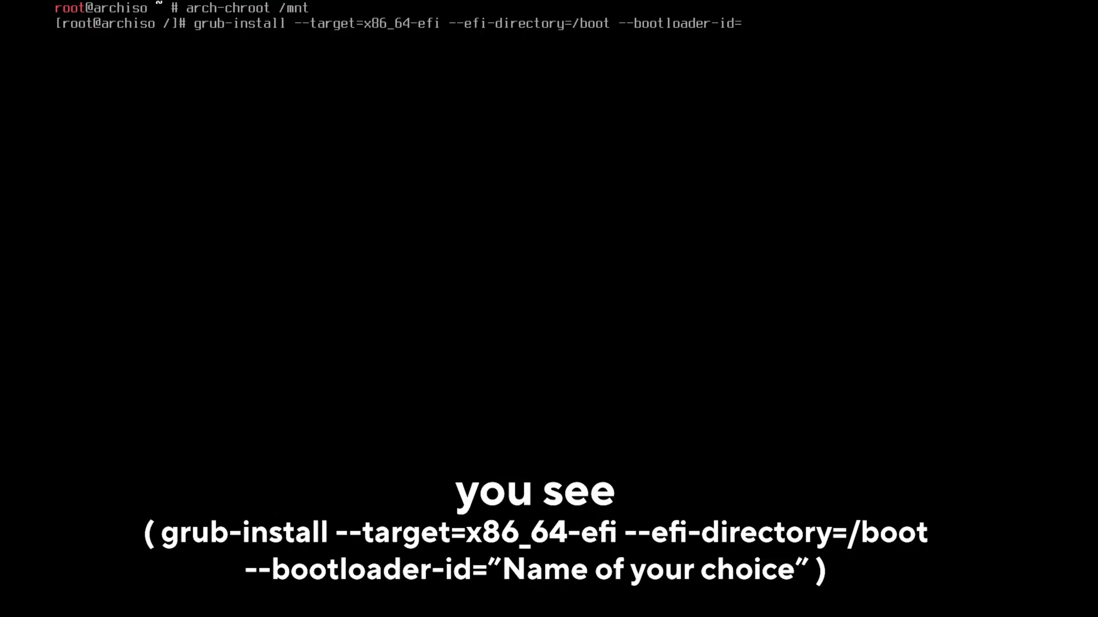
text(Archlinux)
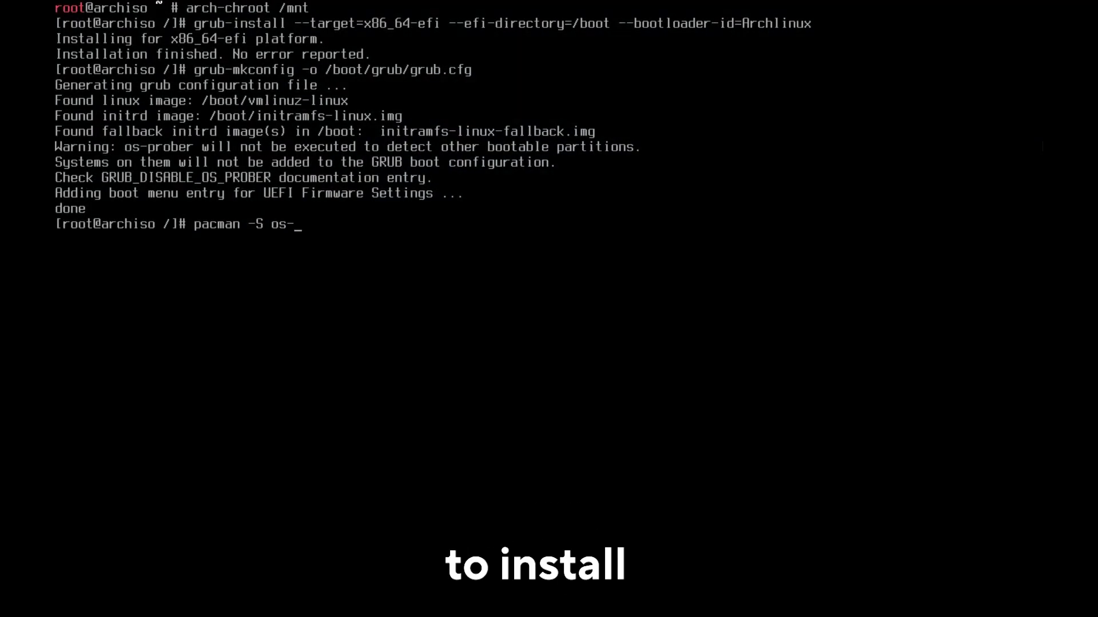
text(prober)
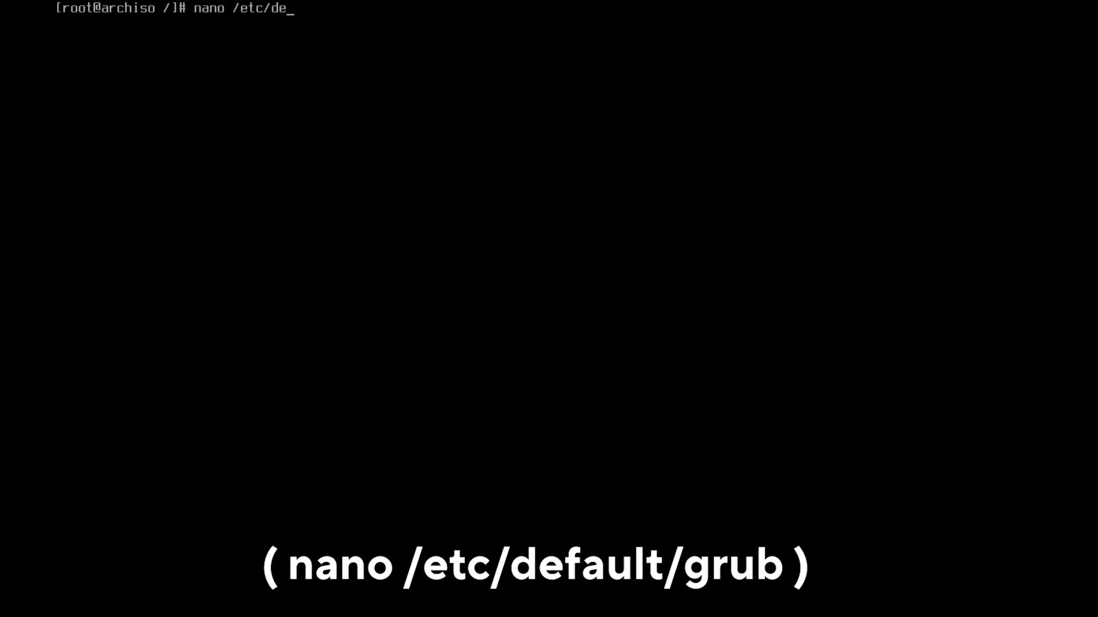
text(/grub)
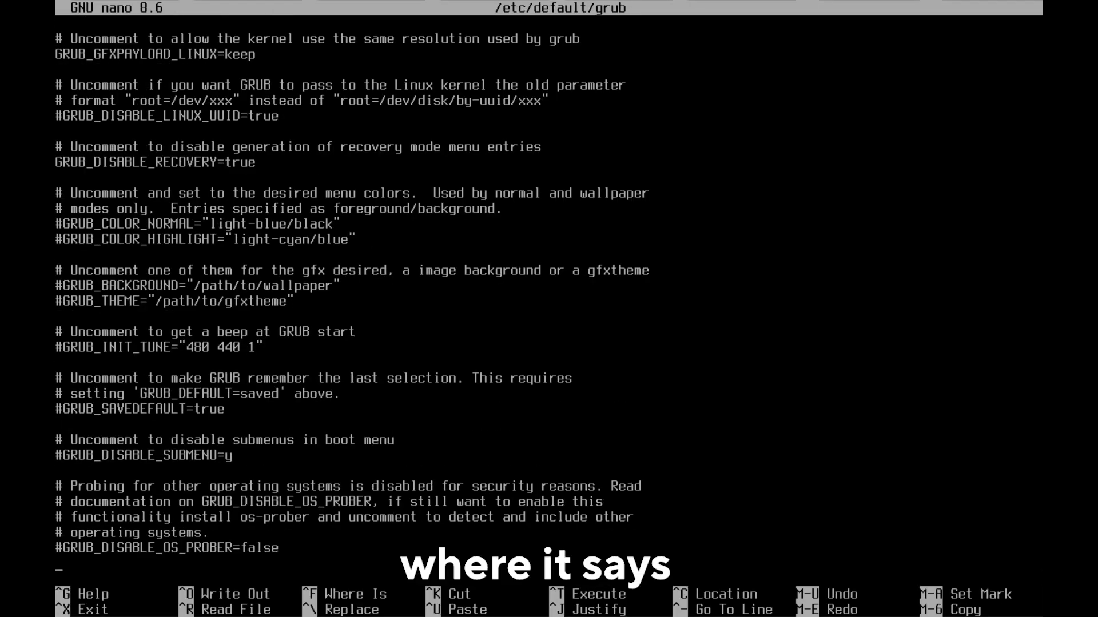
Uncomment GRUB_DISABLE_OS_PROBER=false in /etc/default/grub and save the file
key(Delete)
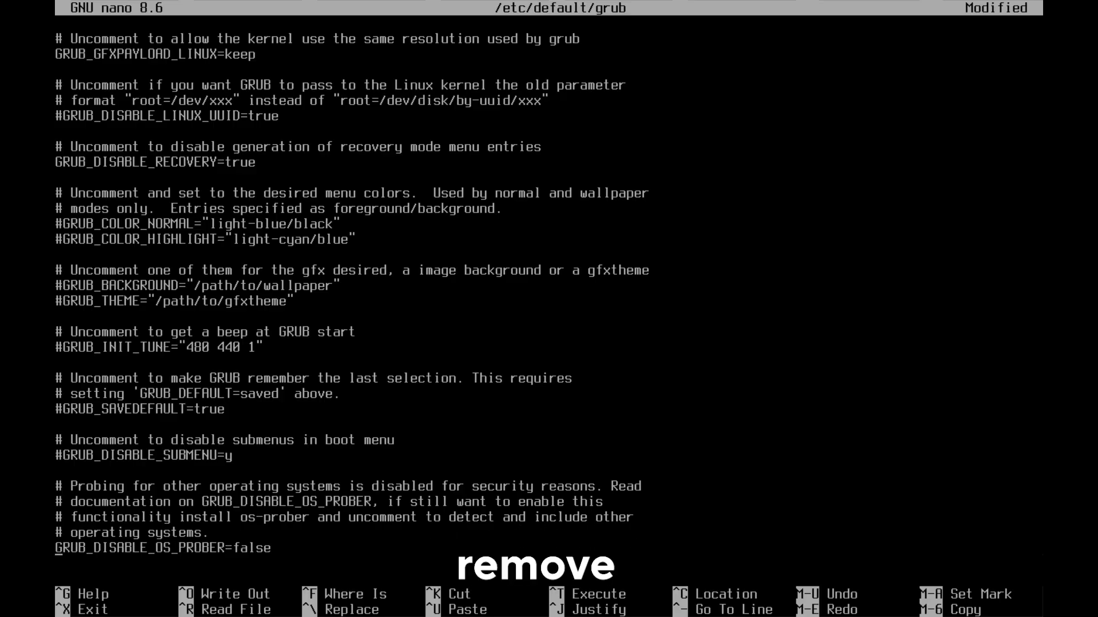
key(ctrl+x)
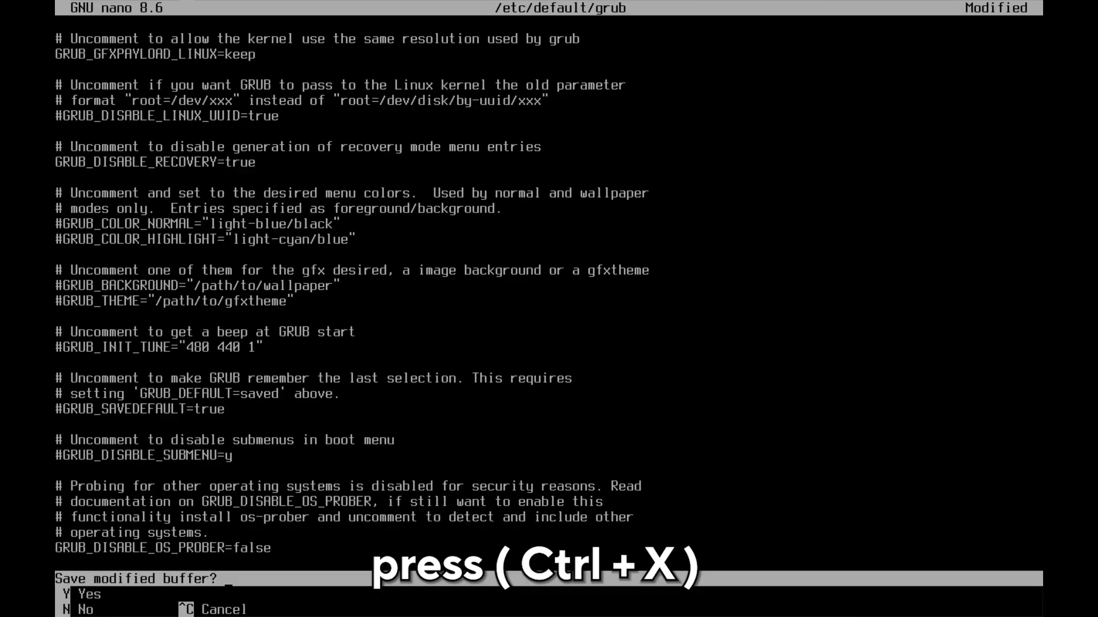
key(y)
key(Return)
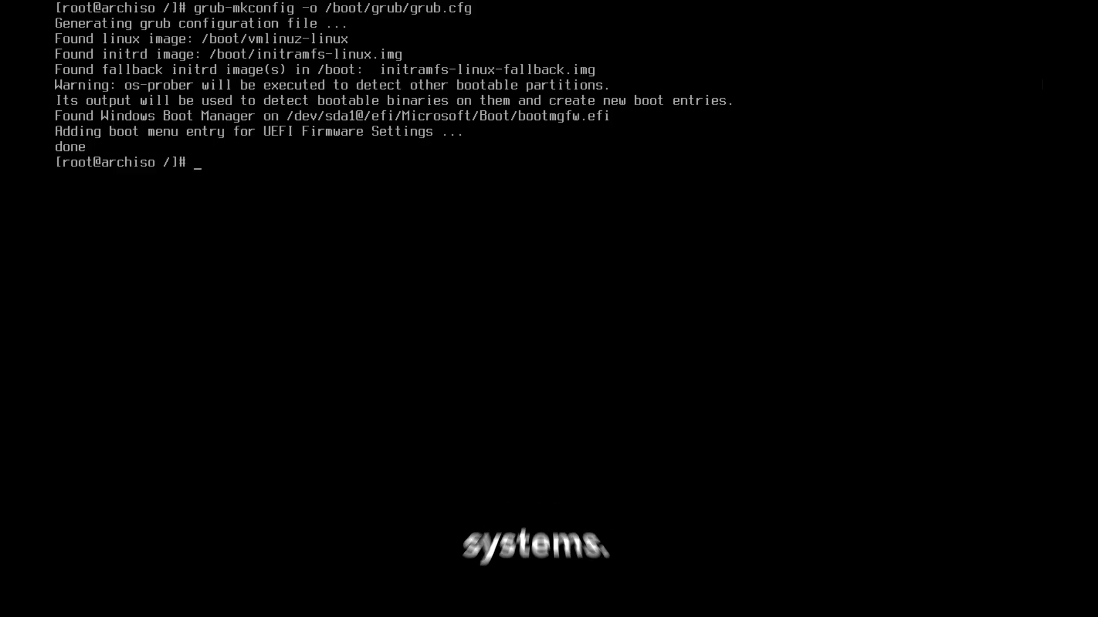
Install firefox, git, vim, wget and fastfetch, then exit the chroot and reboot
text(pacman -S firefox git vim wget fast)
text(fetch)
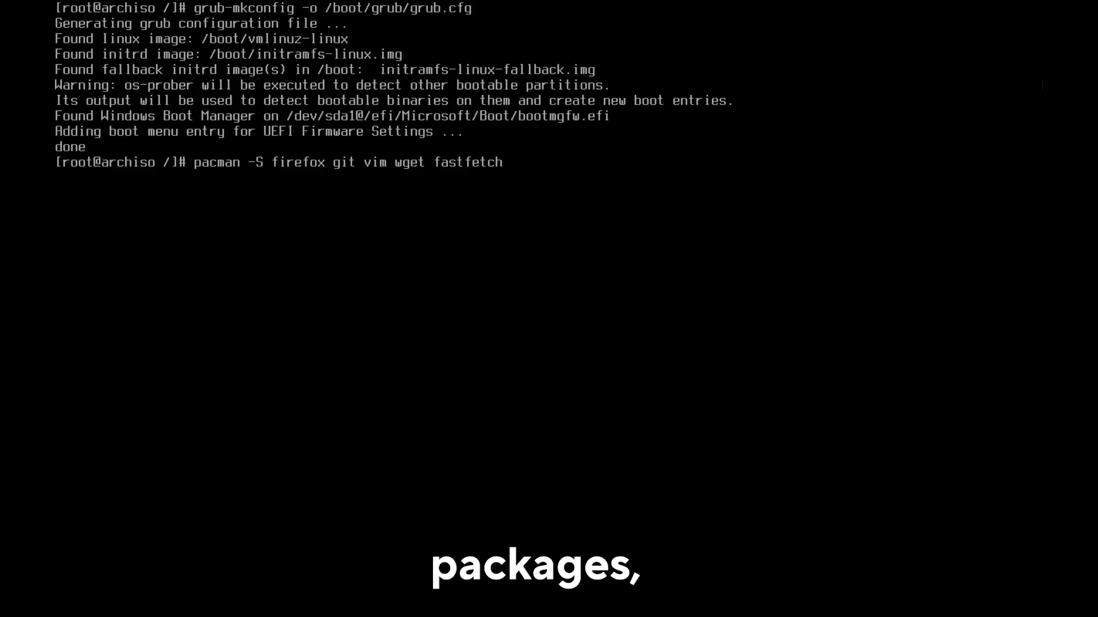
key(Return)
text(y)
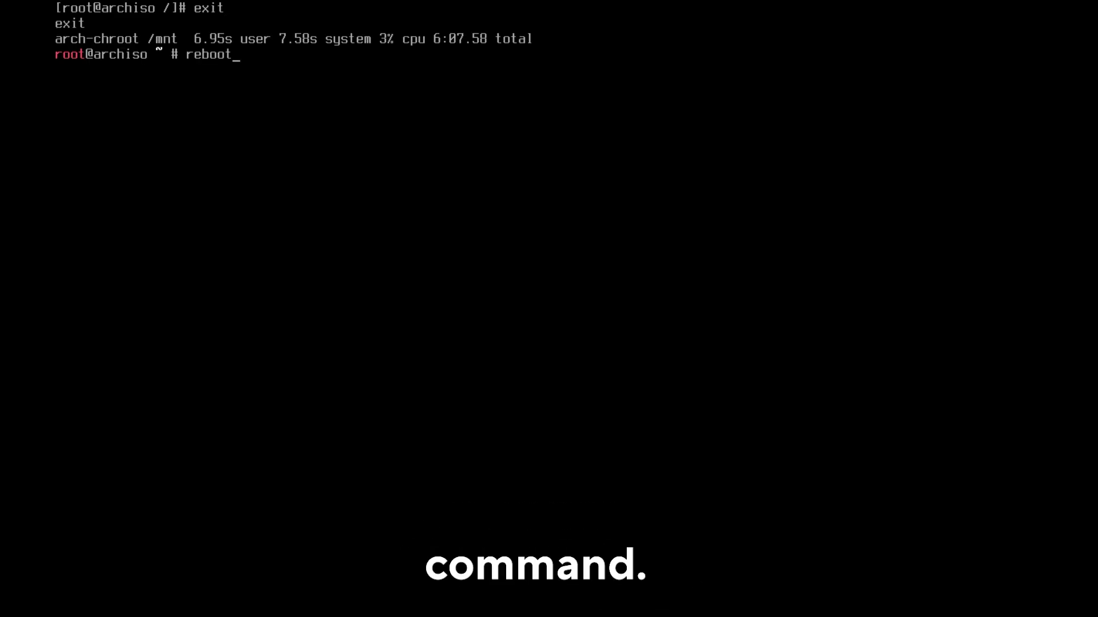
key(Return)
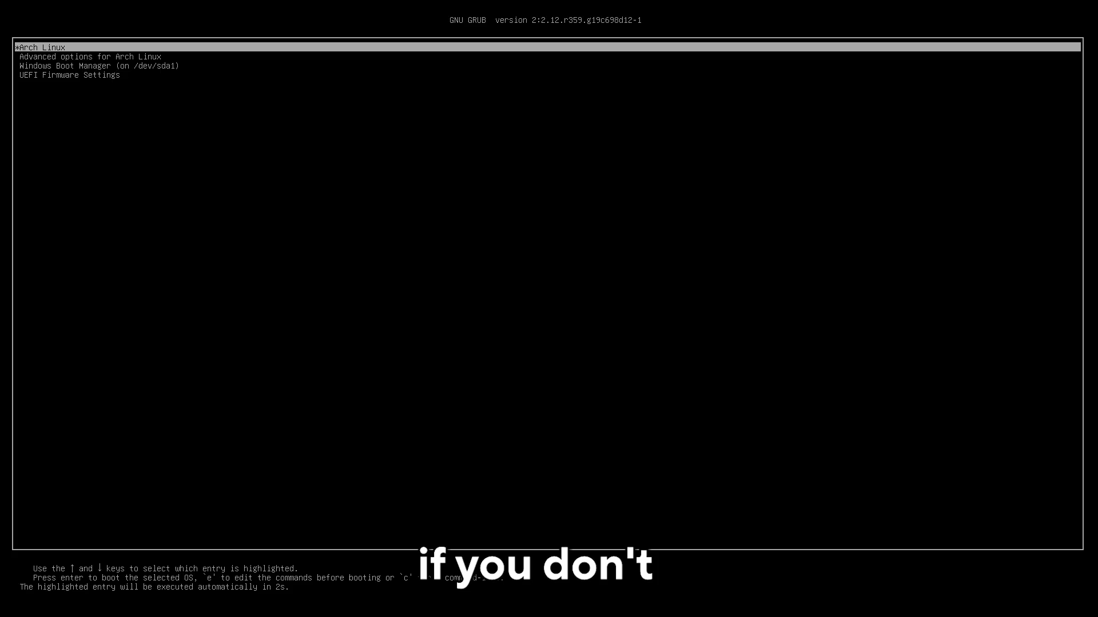
Check the Windows Boot Manager entry in GRUB, then boot Arch Linux
key(Down)
key(Down)
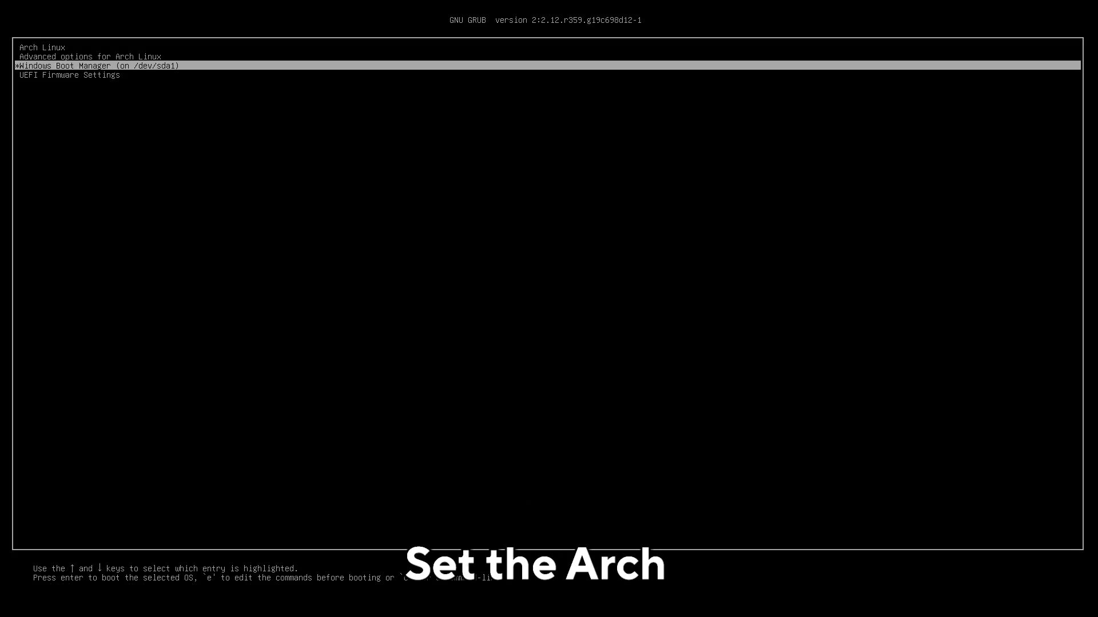
key(Up)
key(Up)
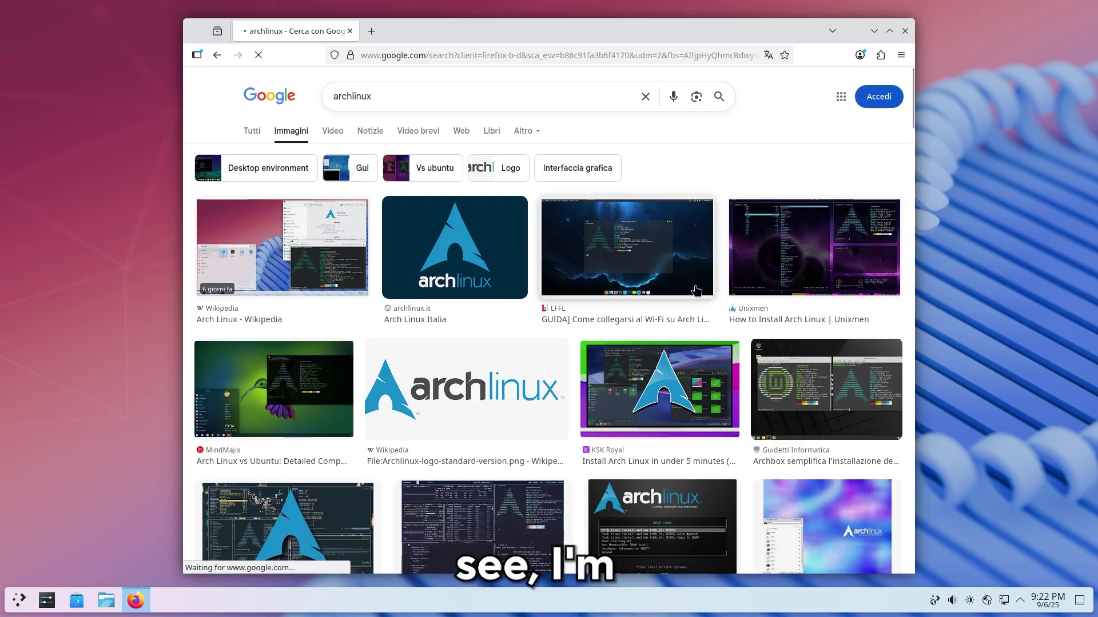
Scroll through the Google Images results for archlinux in Firefox
scroll(696, 294, down, 6)
scroll(697, 296, down, 15)
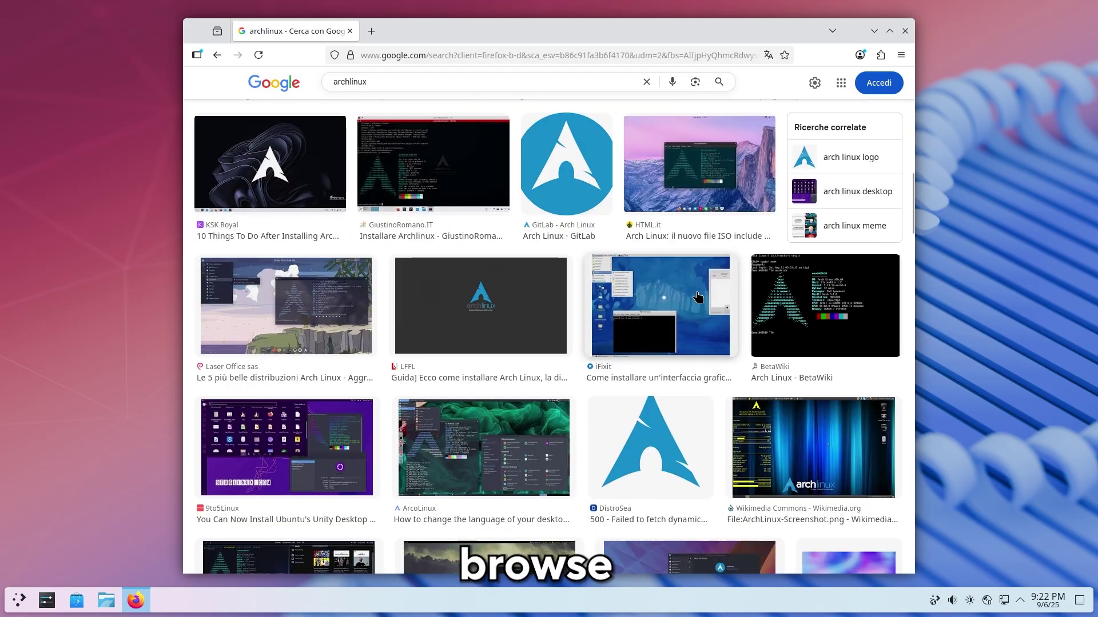
scroll(697, 295, up, 3)
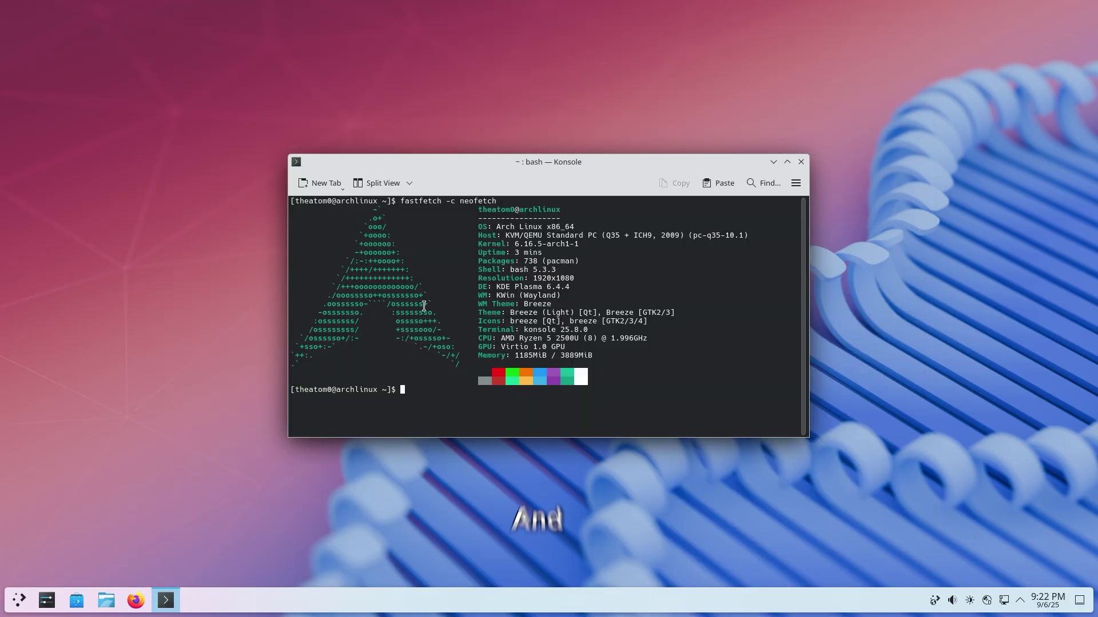